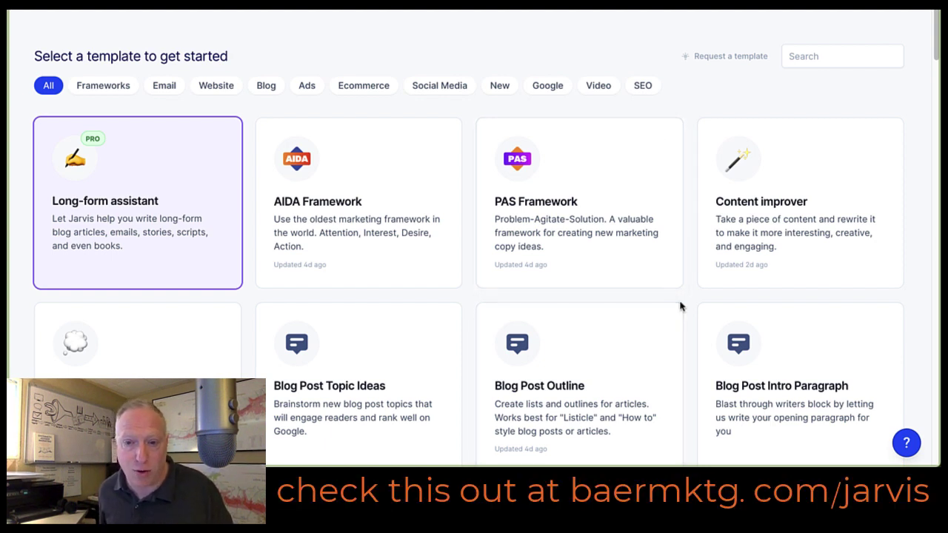
Look through the template gallery, from the writing frameworks down to the video, email and SEO templates
{"action": "scroll", "coordinate": [687, 296], "scroll_direction": "down", "scroll_amount": 3}
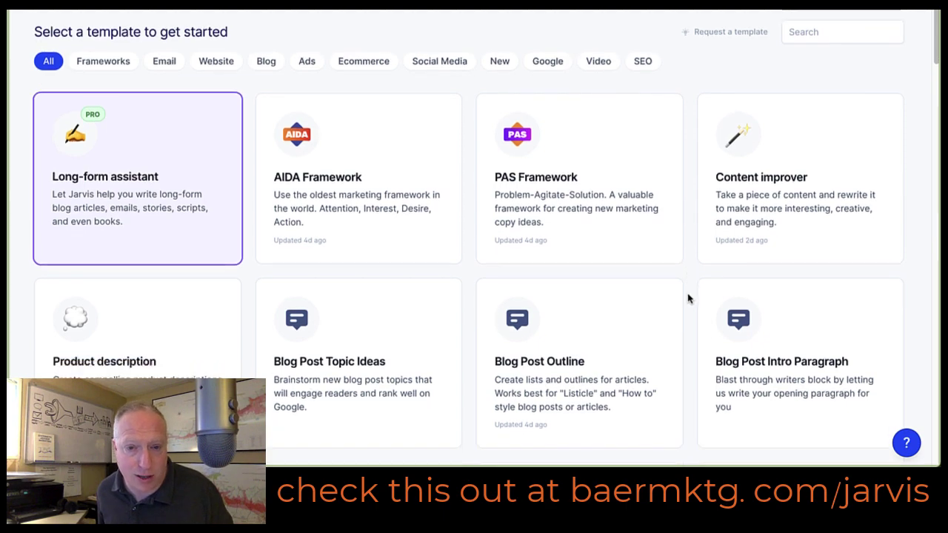
{"action": "scroll", "coordinate": [686, 299], "scroll_direction": "down", "scroll_amount": 15}
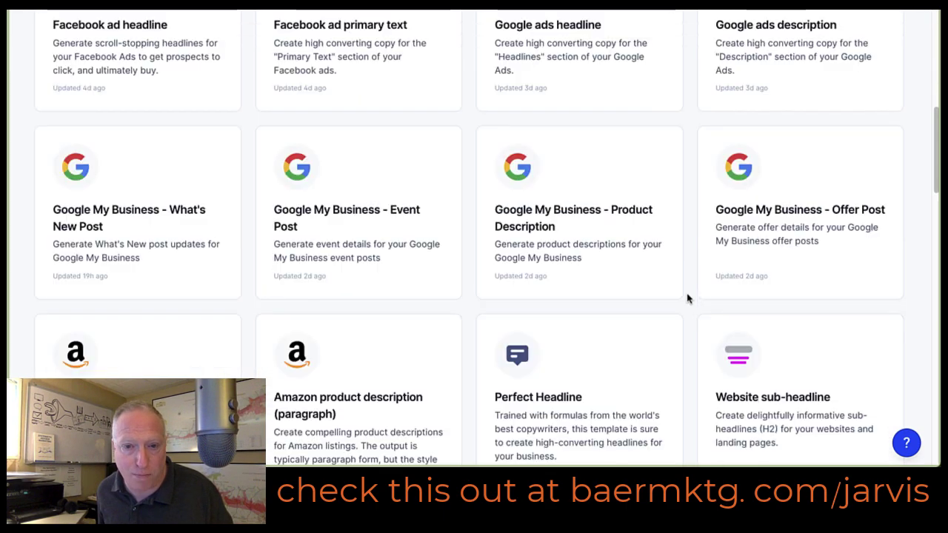
{"action": "scroll", "coordinate": [687, 298], "scroll_direction": "down", "scroll_amount": 4}
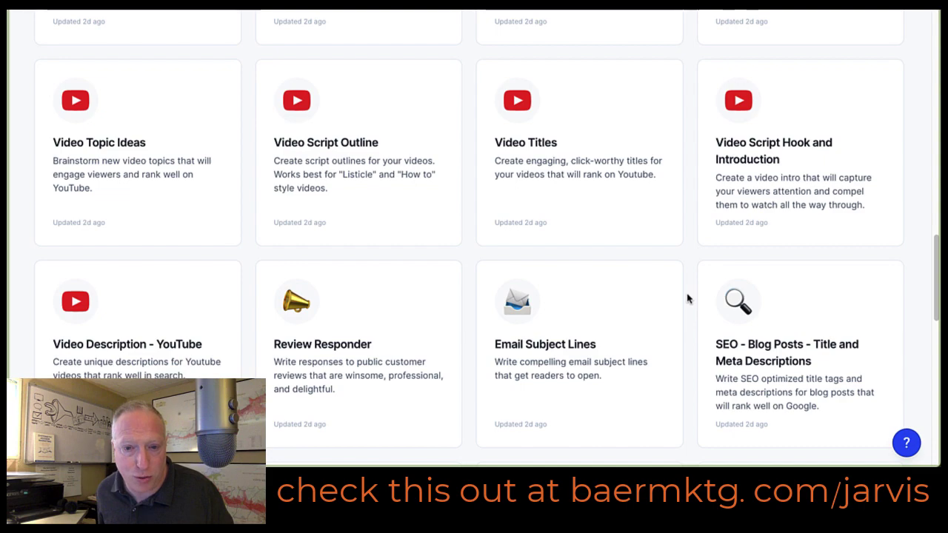
{"action": "scroll", "coordinate": [686, 298], "scroll_direction": "up", "scroll_amount": 13}
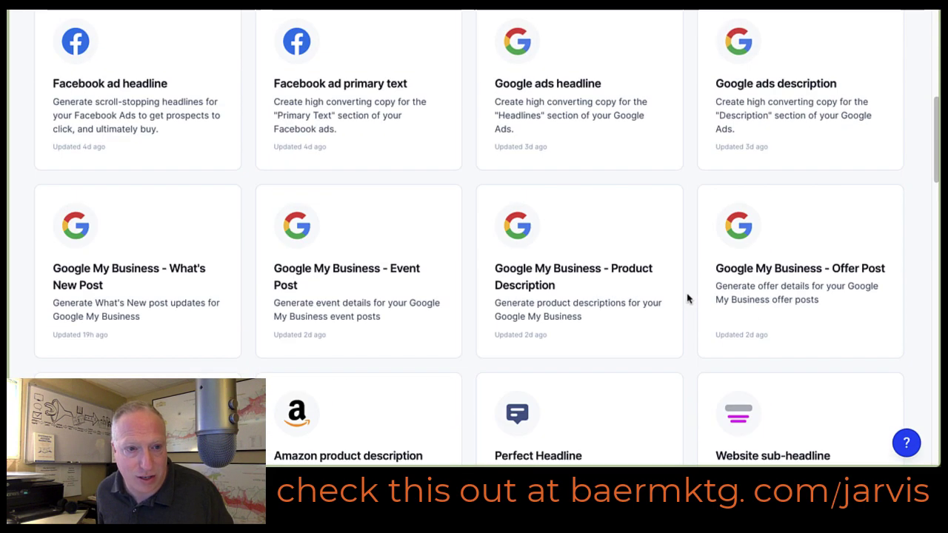
{"action": "scroll", "coordinate": [686, 298], "scroll_direction": "up", "scroll_amount": 5}
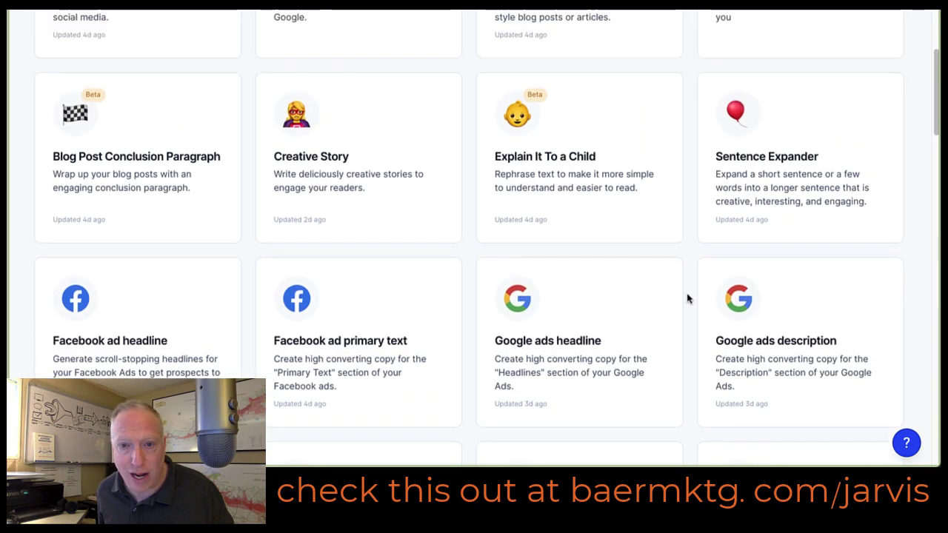
{"action": "scroll", "coordinate": [687, 298], "scroll_direction": "up", "scroll_amount": 4}
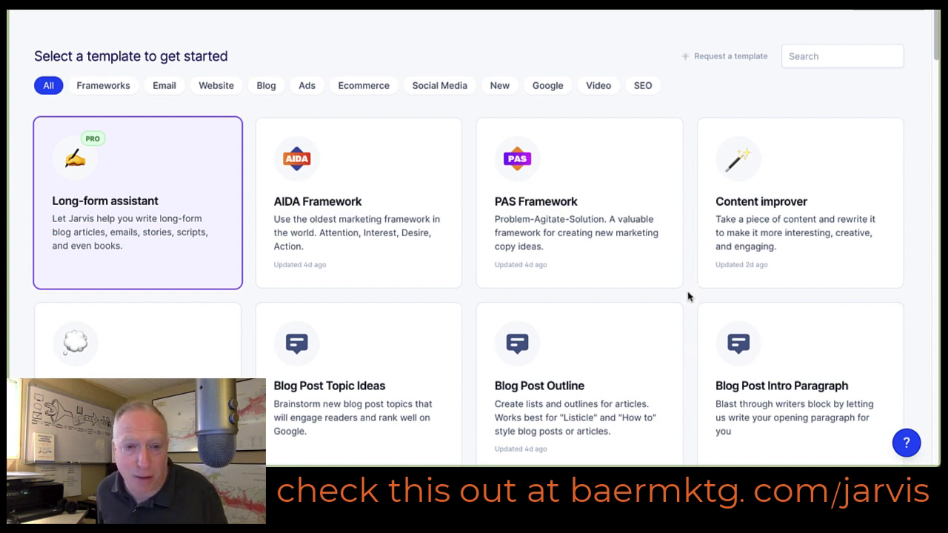
{"action": "scroll", "coordinate": [687, 296], "scroll_direction": "down", "scroll_amount": 2}
{"action": "scroll", "coordinate": [686, 296], "scroll_direction": "up", "scroll_amount": 2}
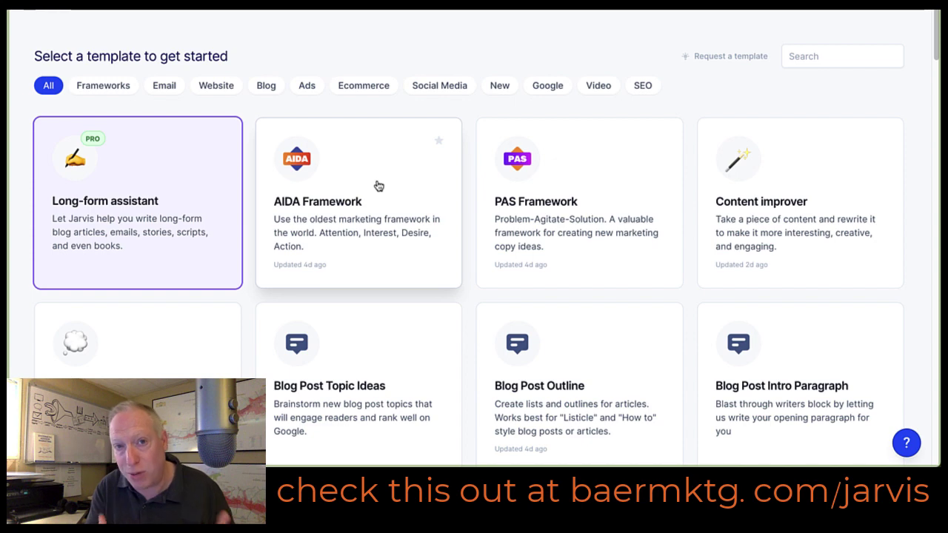
Open the PAS Framework template and review its company/product name and the full product description
{"action": "left_click", "coordinate": [577, 173]}
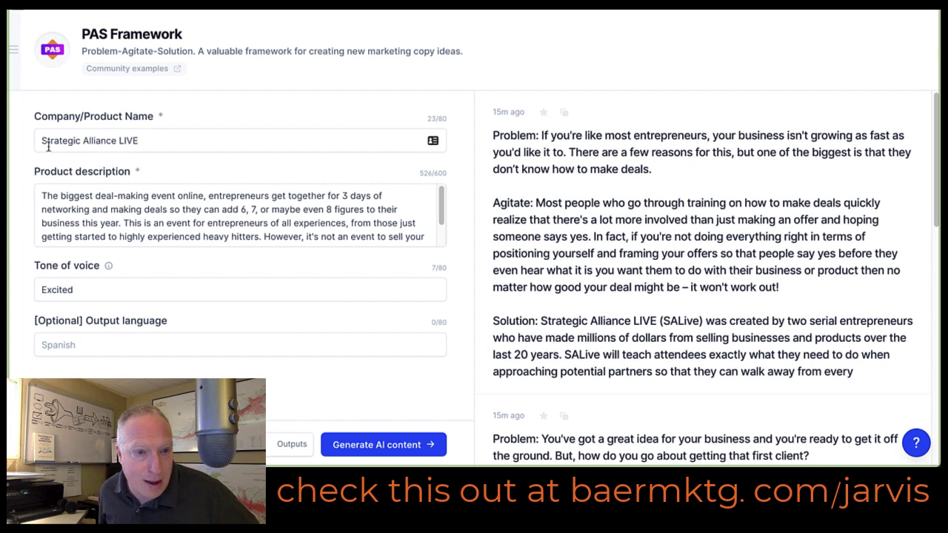
{"action": "left_click_drag", "start_coordinate": [37, 143], "coordinate": [163, 138]}
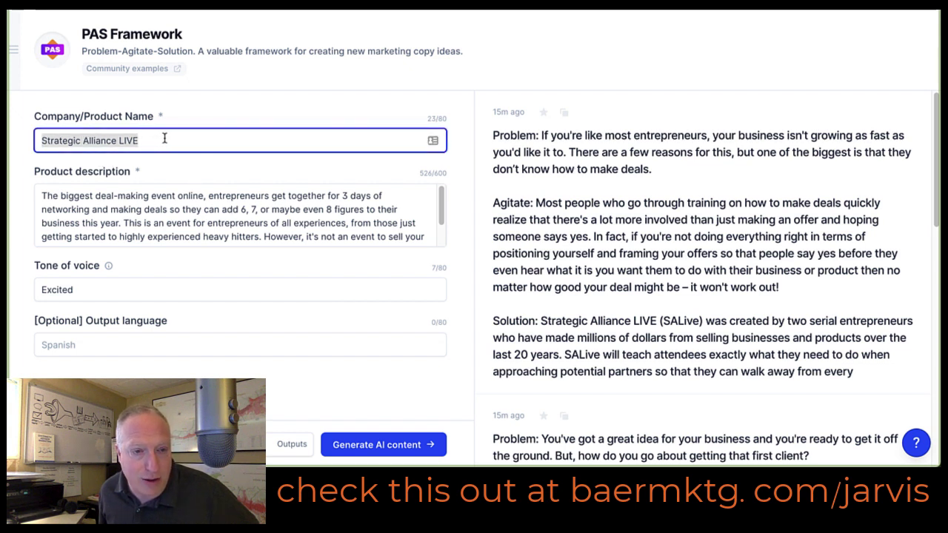
{"action": "left_click", "coordinate": [185, 166]}
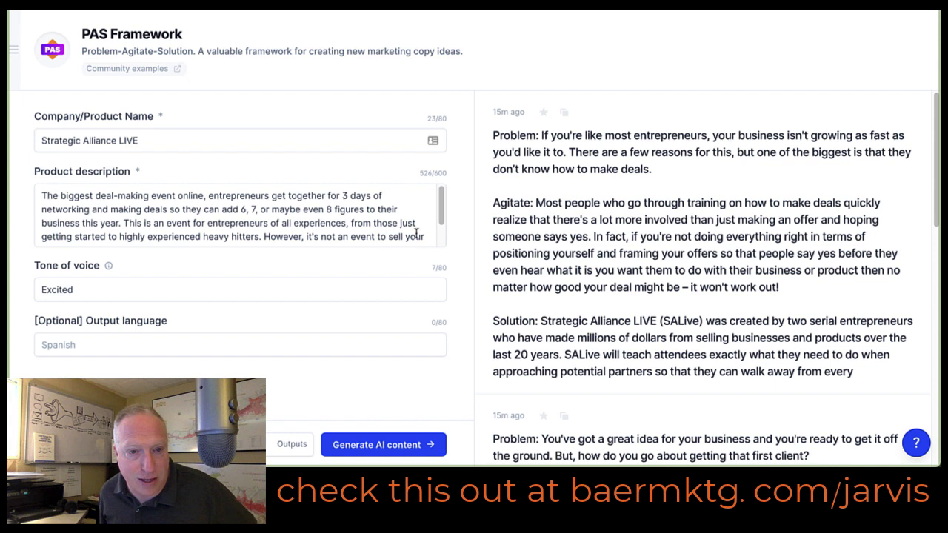
{"action": "left_click", "coordinate": [38, 196]}
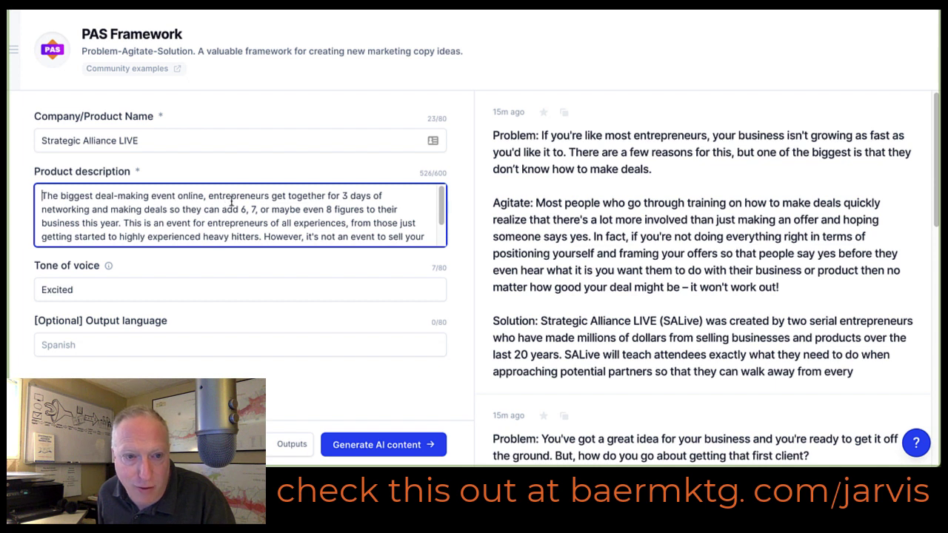
{"action": "scroll", "coordinate": [178, 211], "scroll_direction": "down", "scroll_amount": 1}
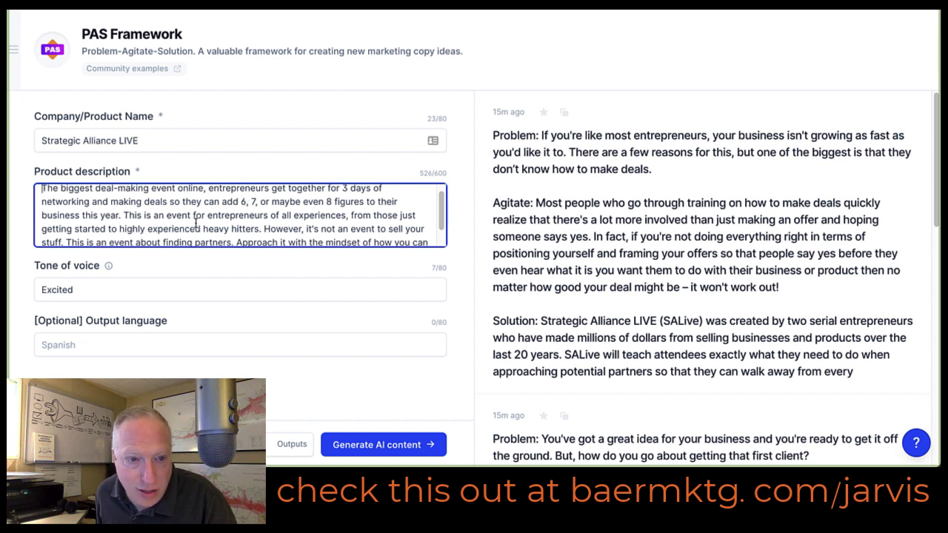
{"action": "scroll", "coordinate": [194, 222], "scroll_direction": "down", "scroll_amount": 1}
{"action": "scroll", "coordinate": [156, 223], "scroll_direction": "down", "scroll_amount": 1}
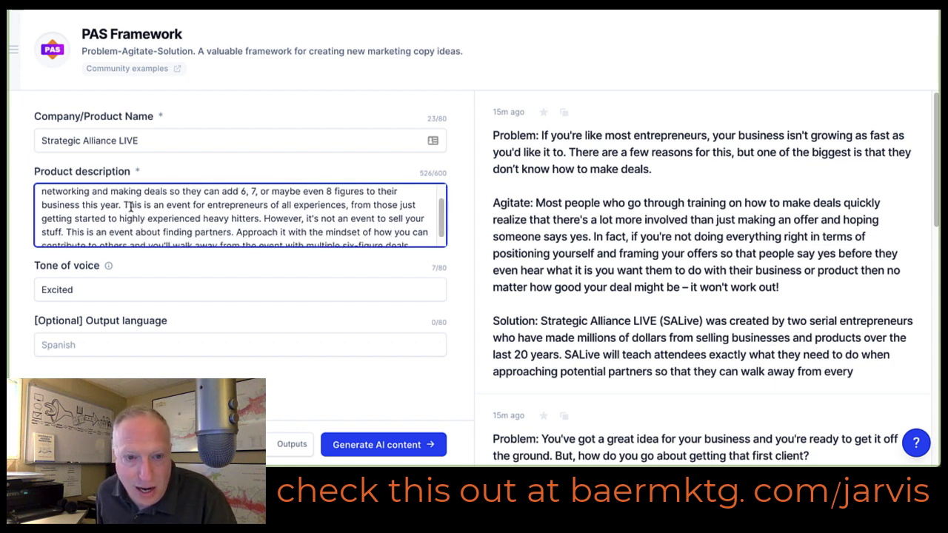
{"action": "left_click_drag", "start_coordinate": [138, 209], "coordinate": [141, 217]}
{"action": "left_click", "coordinate": [177, 215]}
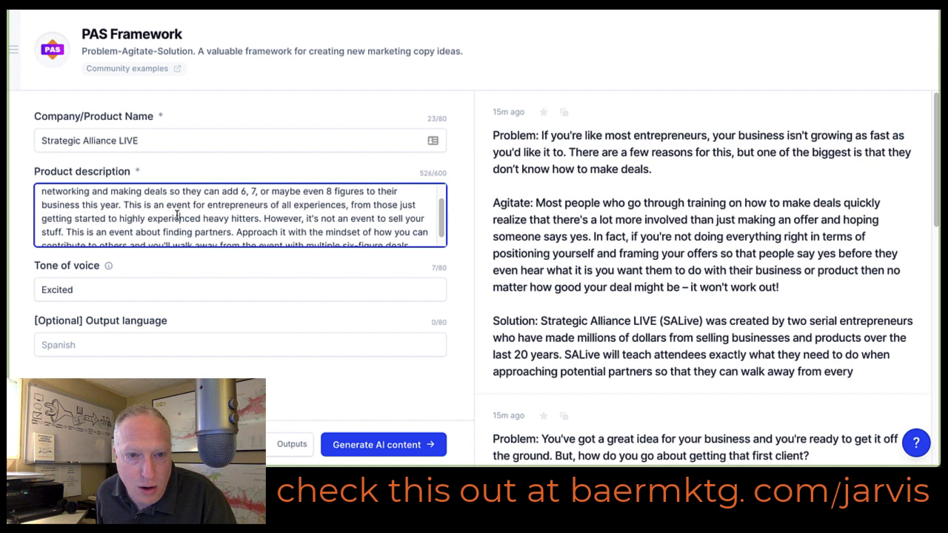
{"action": "scroll", "coordinate": [177, 213], "scroll_direction": "down", "scroll_amount": 1}
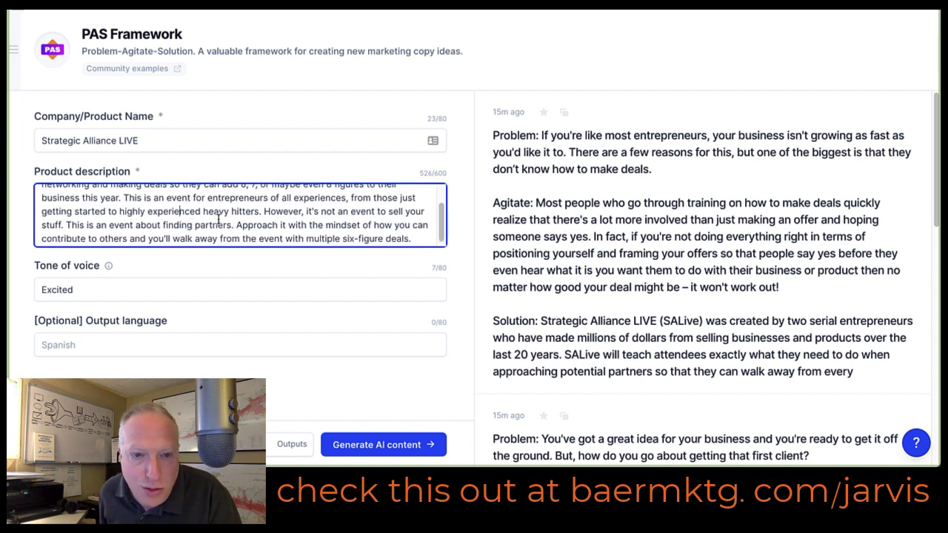
{"action": "scroll", "coordinate": [215, 219], "scroll_direction": "down", "scroll_amount": 1}
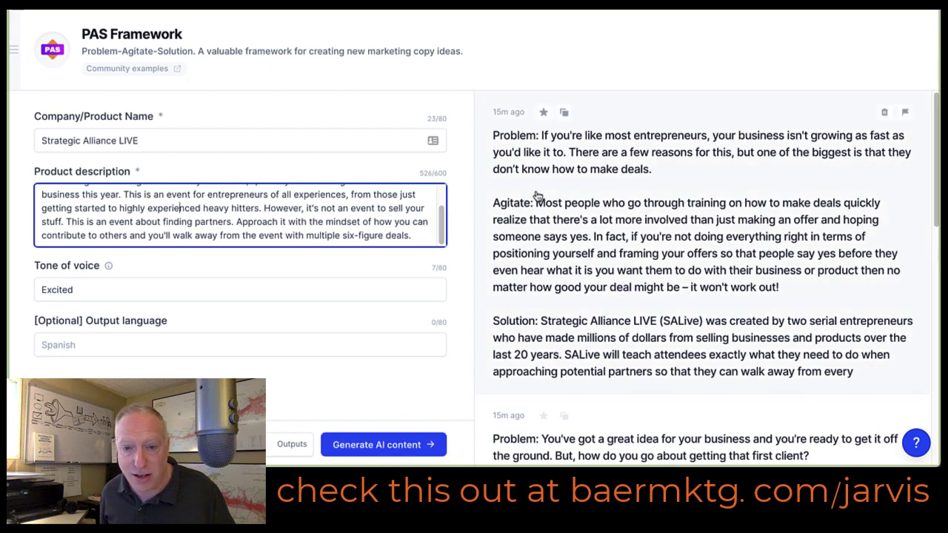
Skim all the generated Problem-Agitate-Solution outputs of the PAS Framework template
{"action": "scroll", "coordinate": [535, 194], "scroll_direction": "down", "scroll_amount": 1}
{"action": "scroll", "coordinate": [535, 194], "scroll_direction": "down", "scroll_amount": 8}
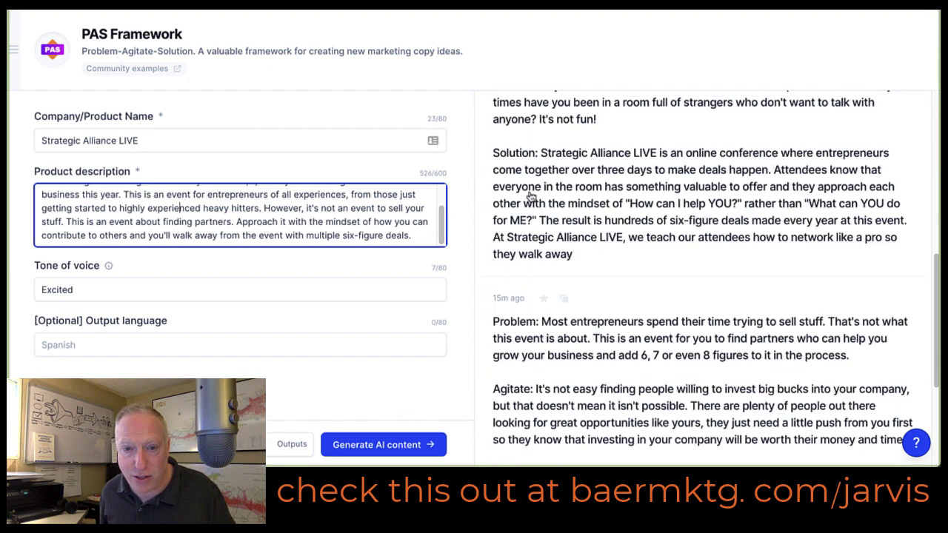
{"action": "scroll", "coordinate": [531, 196], "scroll_direction": "down", "scroll_amount": 10}
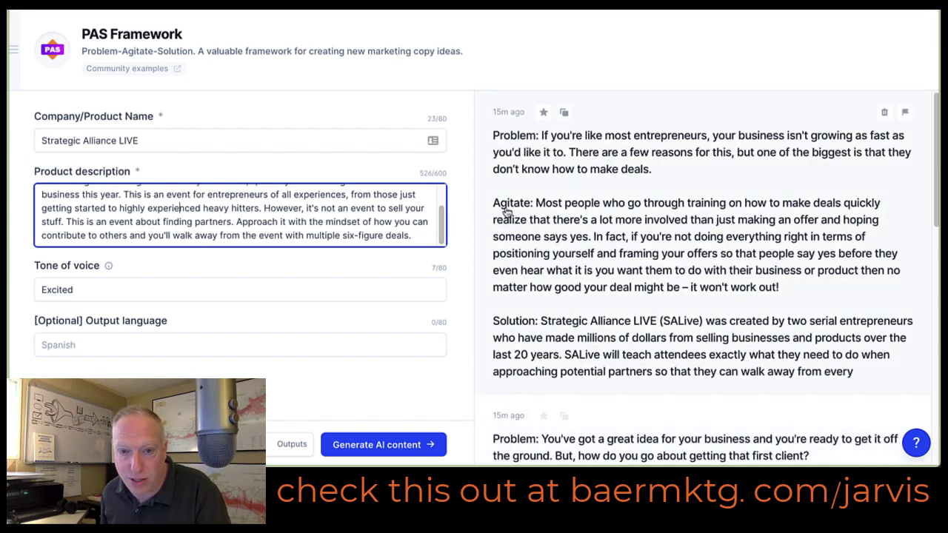
{"action": "scroll", "coordinate": [521, 259], "scroll_direction": "down", "scroll_amount": 5}
{"action": "scroll", "coordinate": [538, 271], "scroll_direction": "up", "scroll_amount": 2}
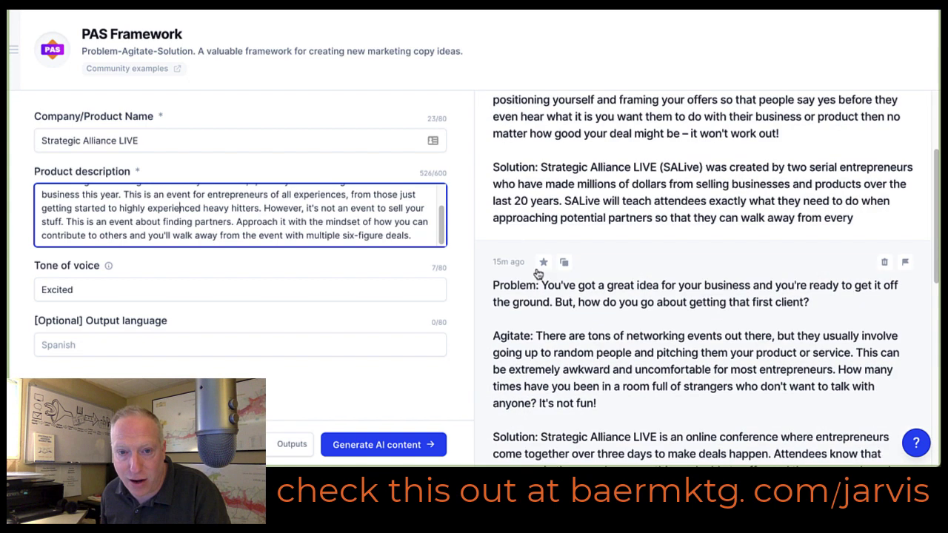
{"action": "scroll", "coordinate": [585, 333], "scroll_direction": "up", "scroll_amount": 2}
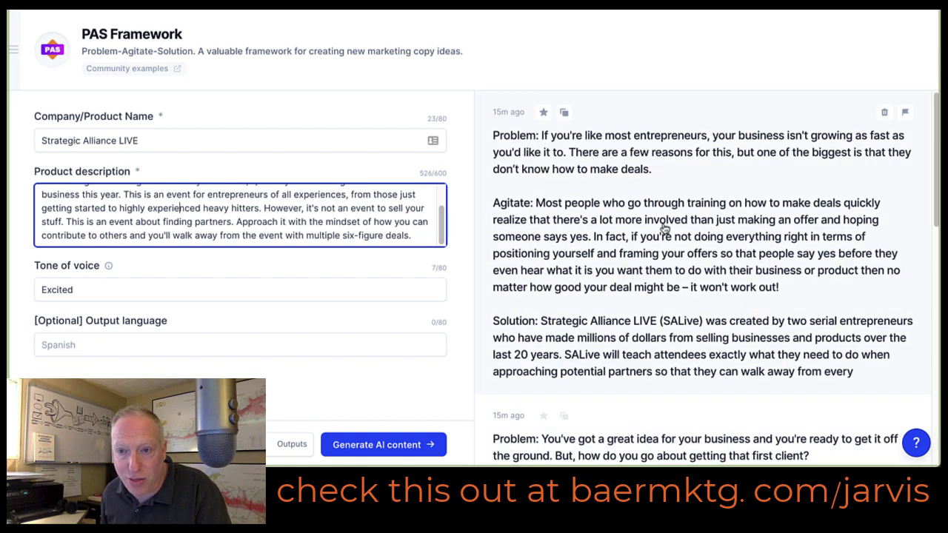
{"action": "scroll", "coordinate": [682, 404], "scroll_direction": "down", "scroll_amount": 12}
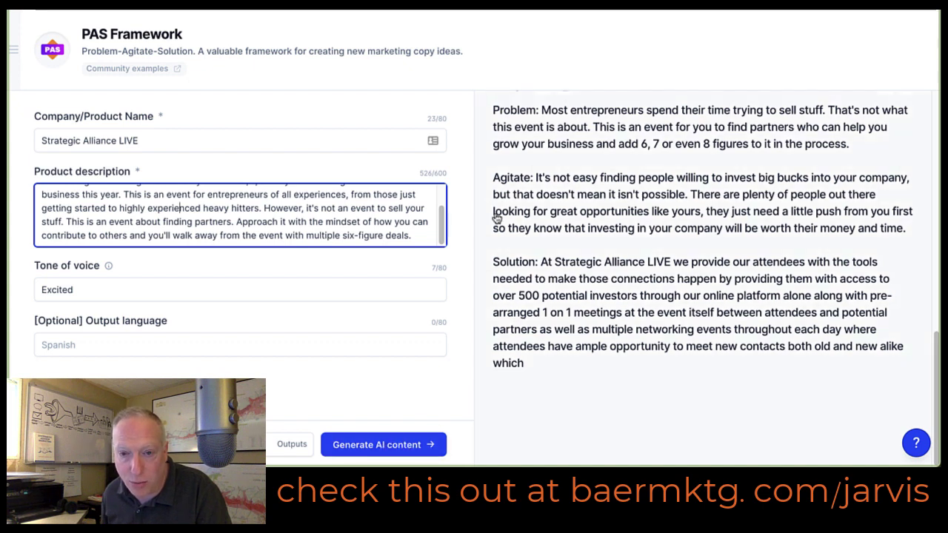
{"action": "scroll", "coordinate": [549, 423], "scroll_direction": "up", "scroll_amount": 10}
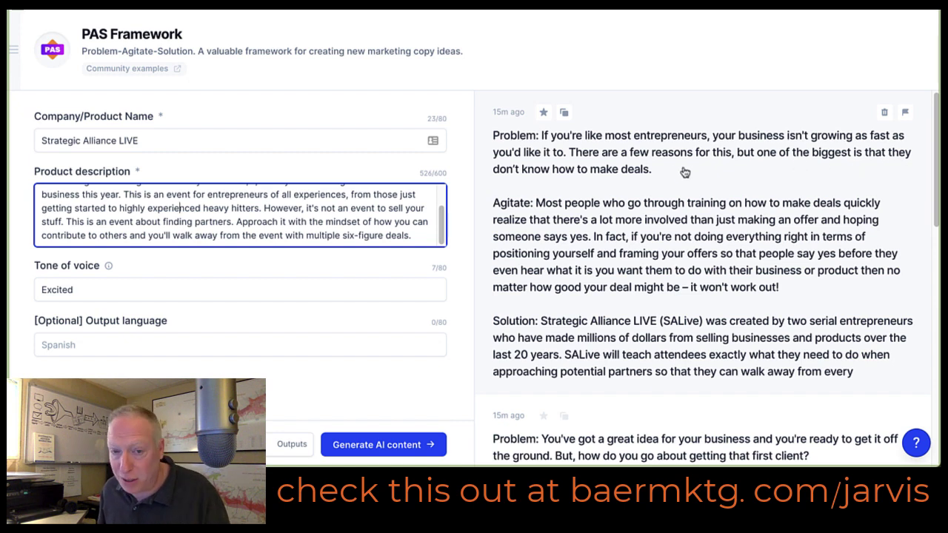
Read the first two PAS outputs closely, comparing their Agitate and Solution sections with the product description
{"action": "scroll", "coordinate": [685, 175], "scroll_direction": "down", "scroll_amount": 1}
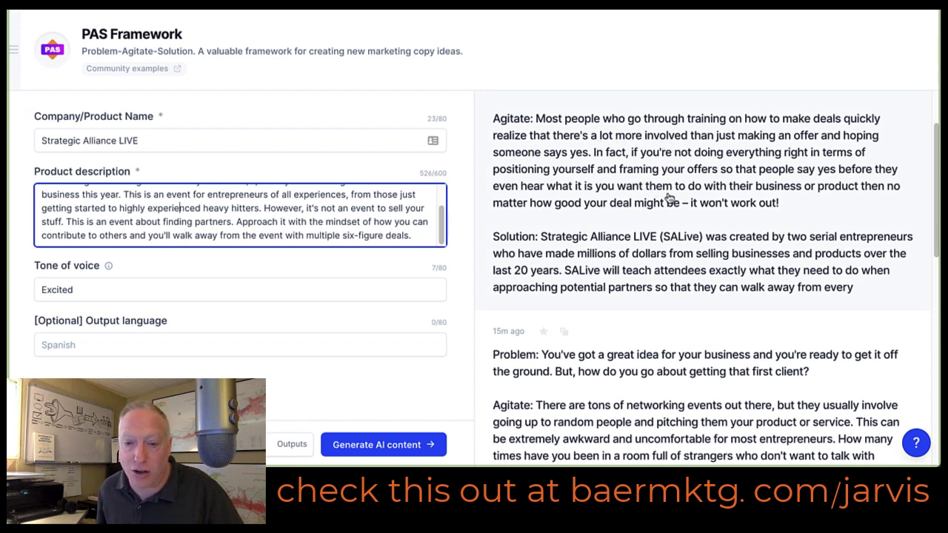
{"action": "scroll", "coordinate": [668, 197], "scroll_direction": "down", "scroll_amount": 1}
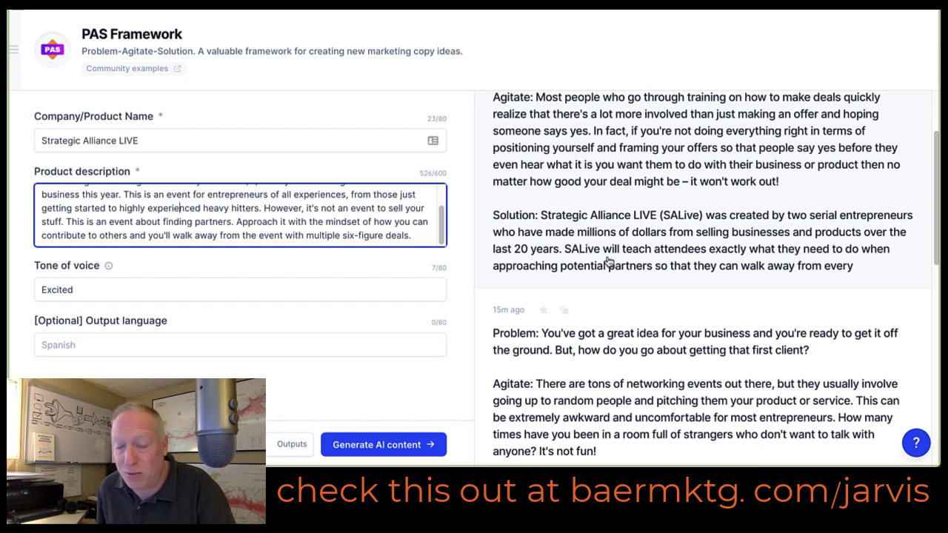
{"action": "scroll", "coordinate": [607, 259], "scroll_direction": "down", "scroll_amount": 3}
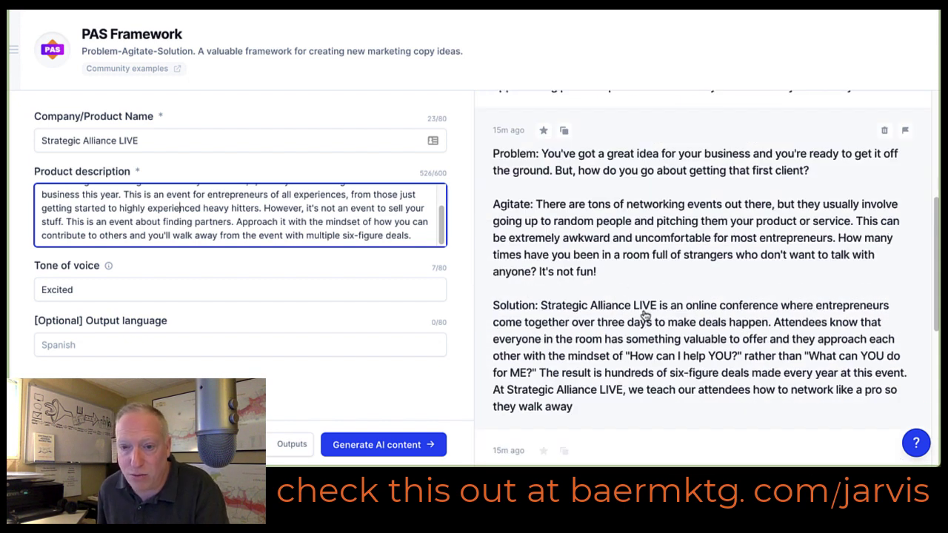
{"action": "scroll", "coordinate": [641, 315], "scroll_direction": "down", "scroll_amount": 1}
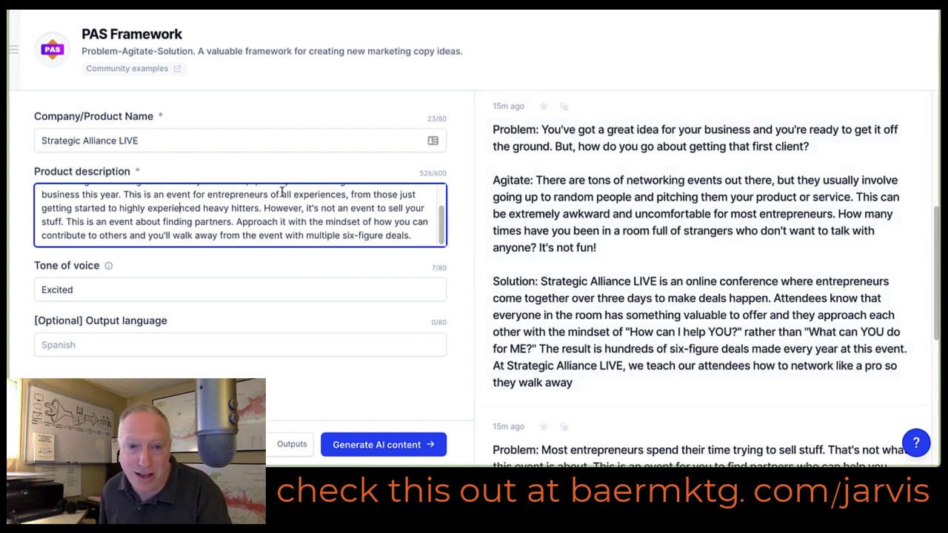
{"action": "scroll", "coordinate": [700, 341], "scroll_direction": "down", "scroll_amount": 1}
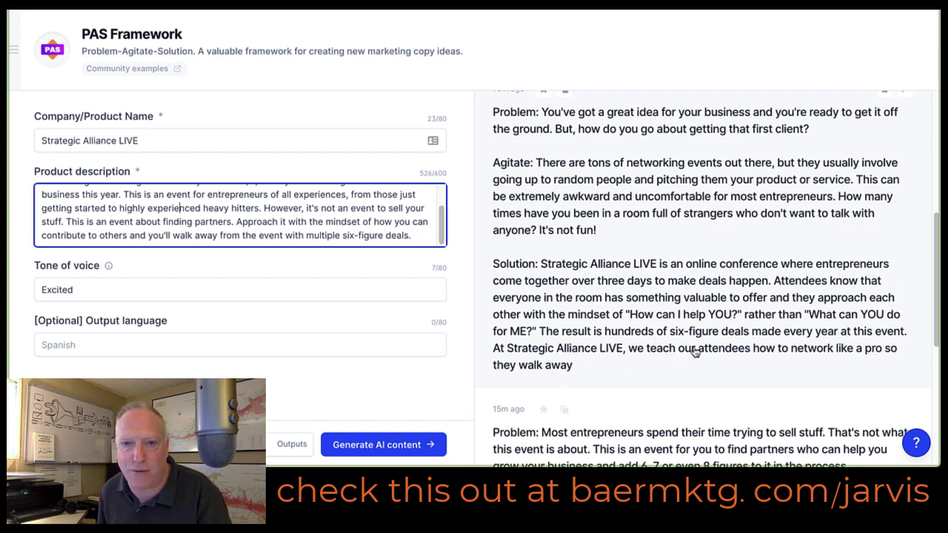
{"action": "scroll", "coordinate": [696, 349], "scroll_direction": "up", "scroll_amount": 2}
{"action": "scroll", "coordinate": [696, 348], "scroll_direction": "down", "scroll_amount": 2}
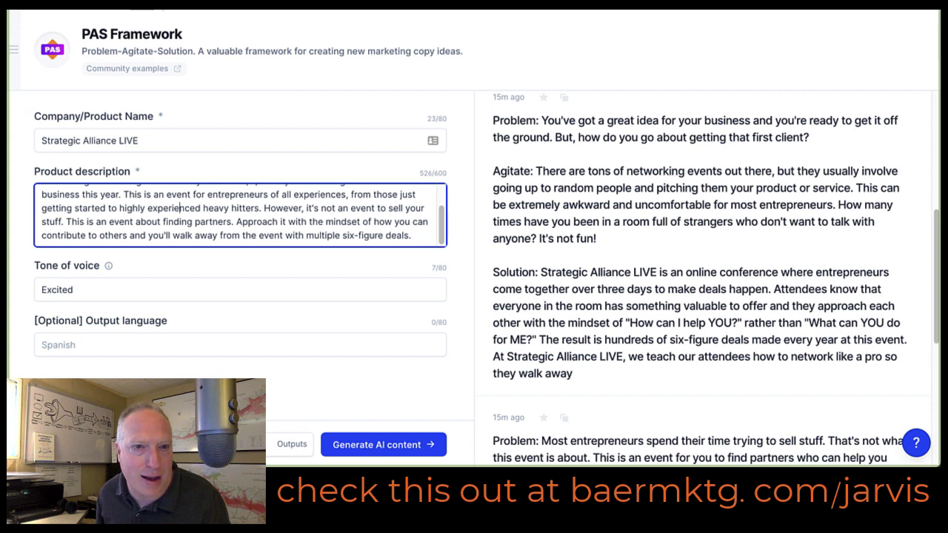
Return to the template gallery, open the AIDA Framework template and read through its generated outputs
{"action": "left_click", "coordinate": [50, 62]}
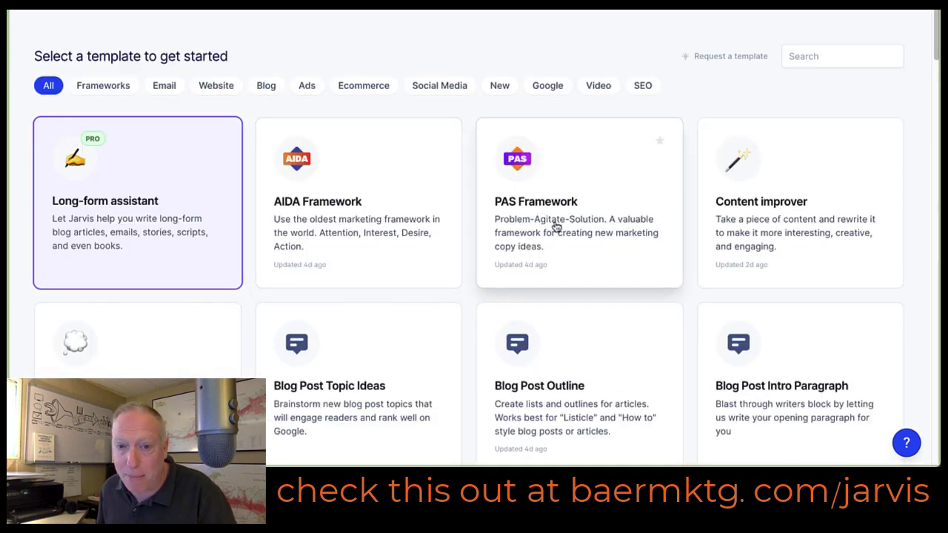
{"action": "left_click", "coordinate": [326, 228]}
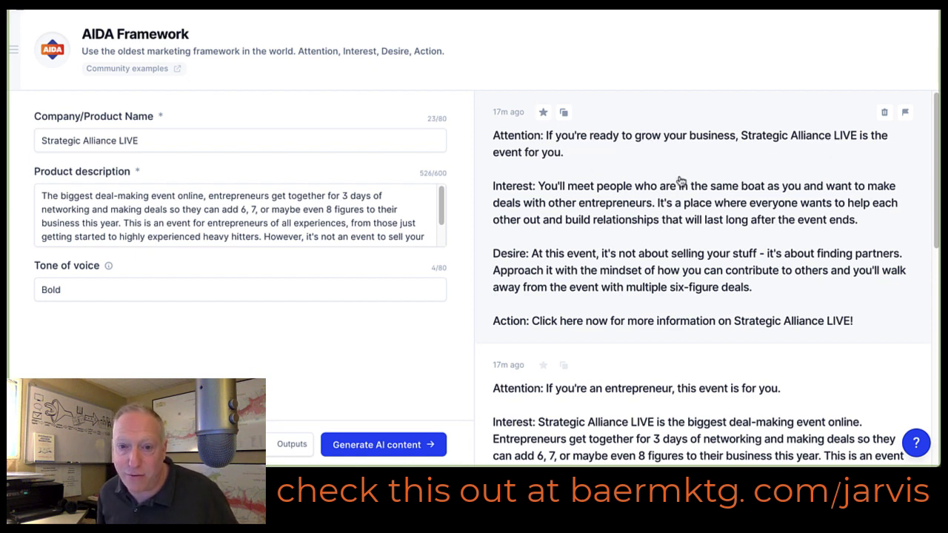
{"action": "scroll", "coordinate": [680, 191], "scroll_direction": "down", "scroll_amount": 1}
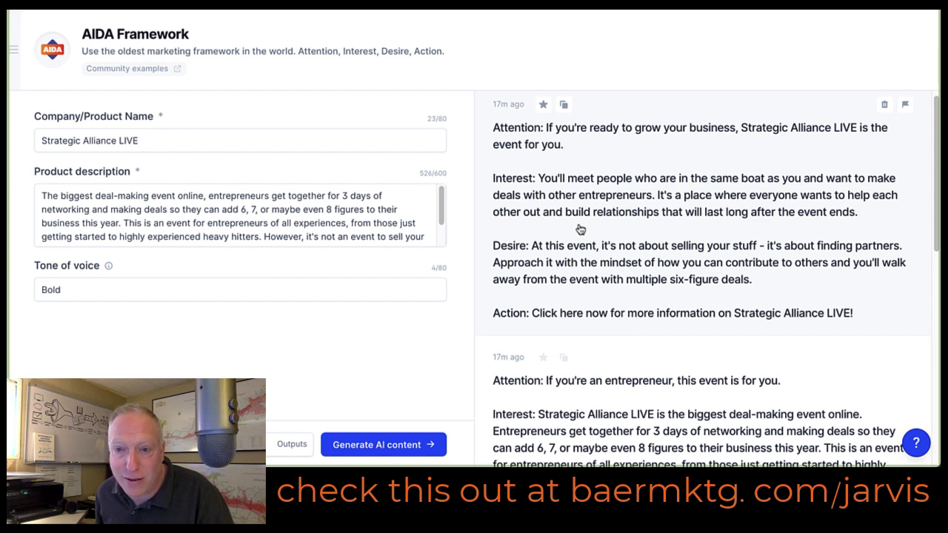
{"action": "scroll", "coordinate": [571, 236], "scroll_direction": "down", "scroll_amount": 1}
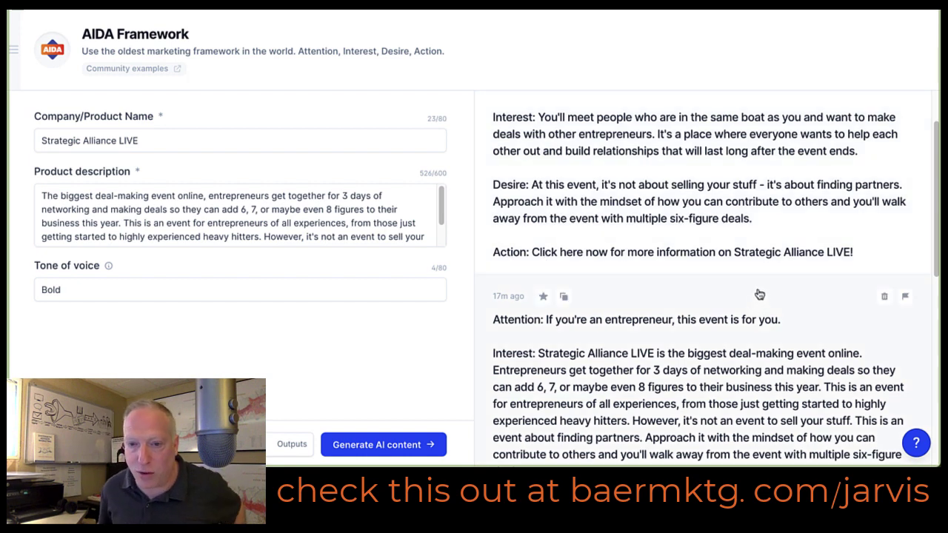
{"action": "scroll", "coordinate": [757, 289], "scroll_direction": "down", "scroll_amount": 1}
{"action": "scroll", "coordinate": [755, 287], "scroll_direction": "down", "scroll_amount": 2}
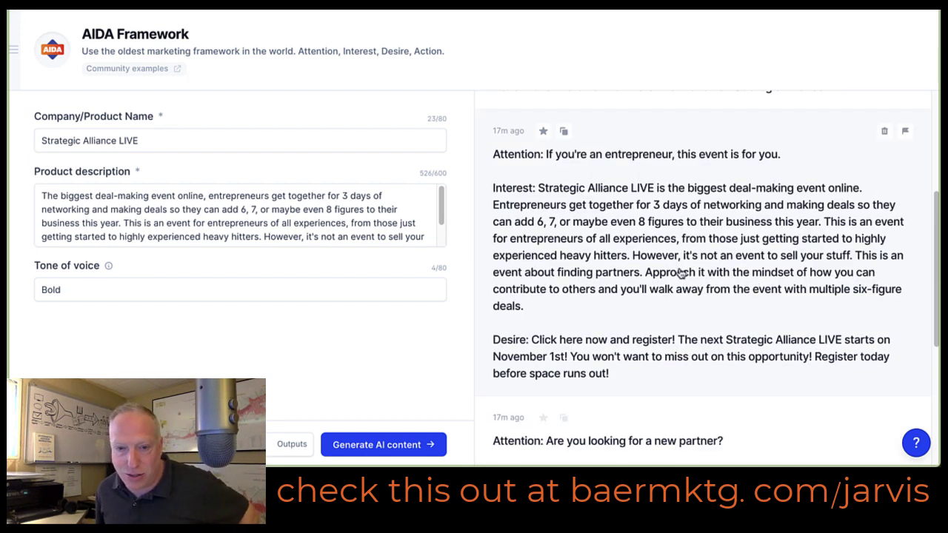
{"action": "scroll", "coordinate": [682, 274], "scroll_direction": "down", "scroll_amount": 2}
{"action": "scroll", "coordinate": [682, 274], "scroll_direction": "down", "scroll_amount": 3}
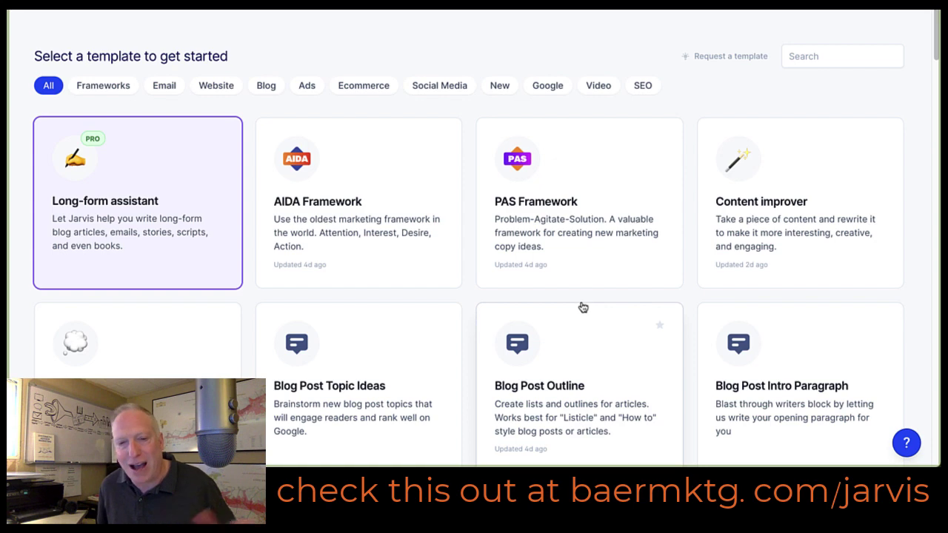
Open the Creative Story template and read through its generated stories about Strategic Alliance LIVE
{"action": "scroll", "coordinate": [468, 318], "scroll_direction": "down", "scroll_amount": 2}
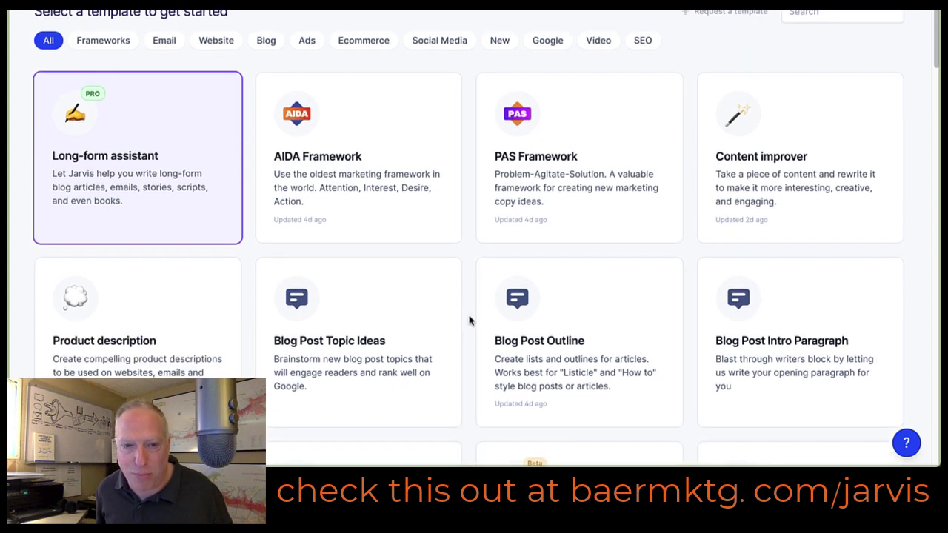
{"action": "scroll", "coordinate": [468, 319], "scroll_direction": "down", "scroll_amount": 2}
{"action": "scroll", "coordinate": [465, 317], "scroll_direction": "down", "scroll_amount": 2}
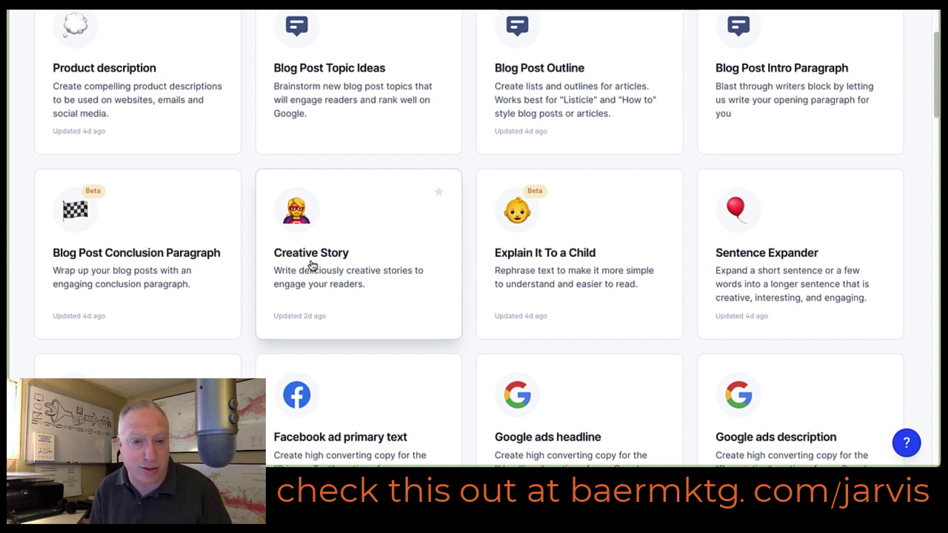
{"action": "left_click", "coordinate": [368, 252]}
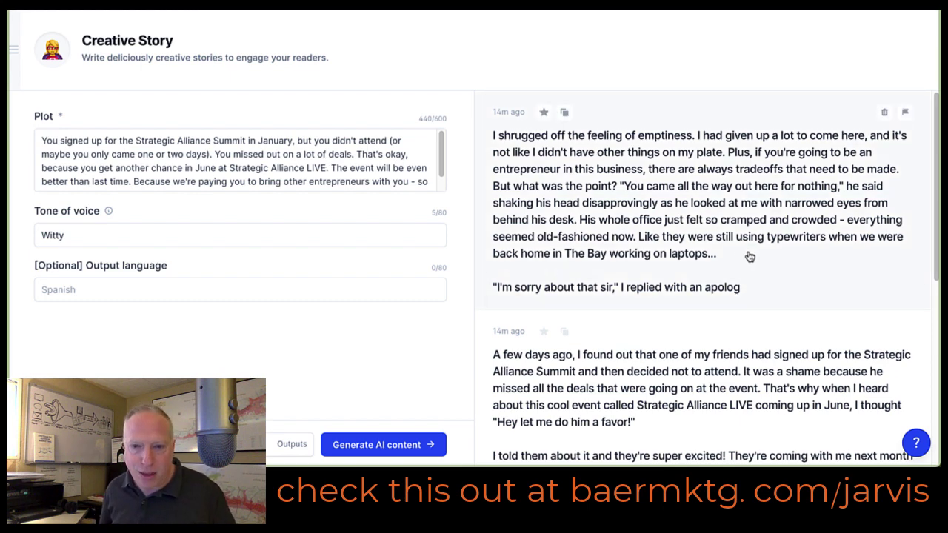
{"action": "scroll", "coordinate": [746, 255], "scroll_direction": "down", "scroll_amount": 3}
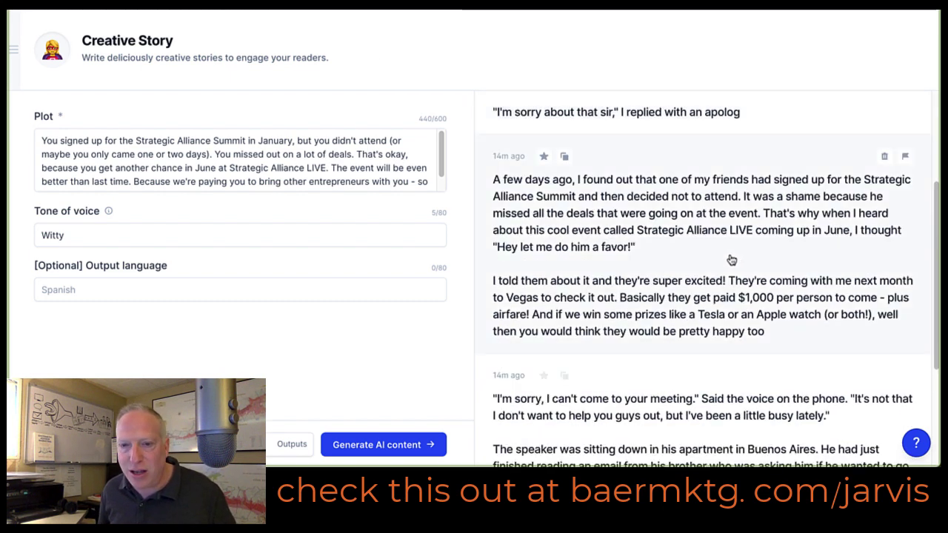
{"action": "scroll", "coordinate": [684, 268], "scroll_direction": "down", "scroll_amount": 3}
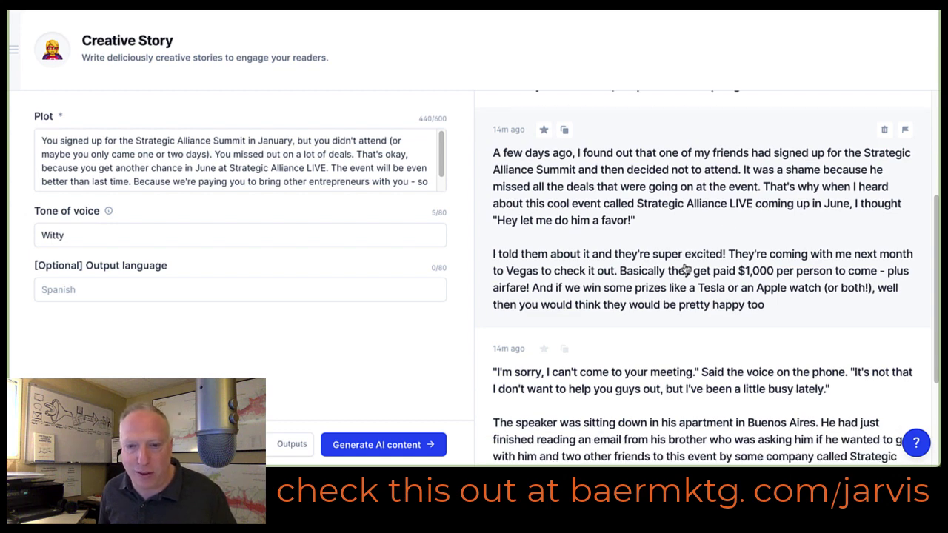
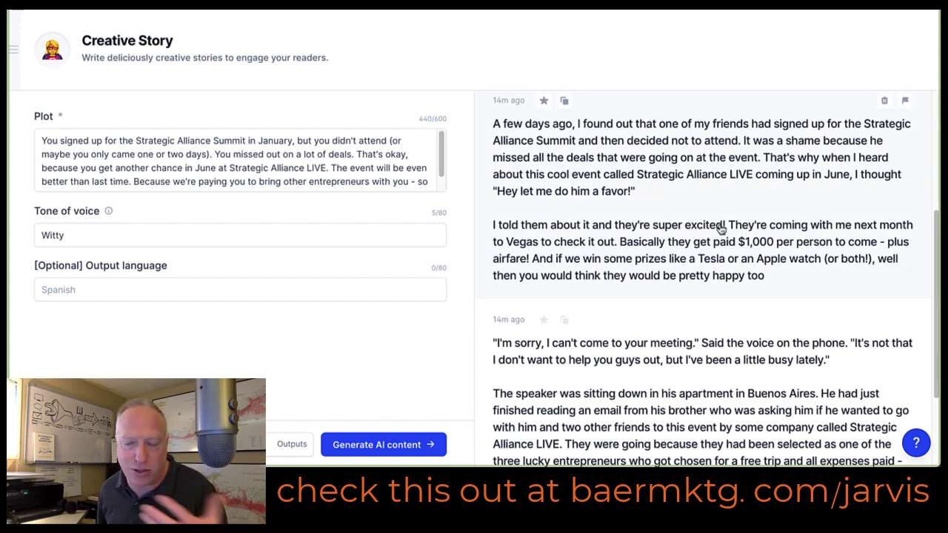
{"action": "scroll", "coordinate": [728, 281], "scroll_direction": "down", "scroll_amount": 2}
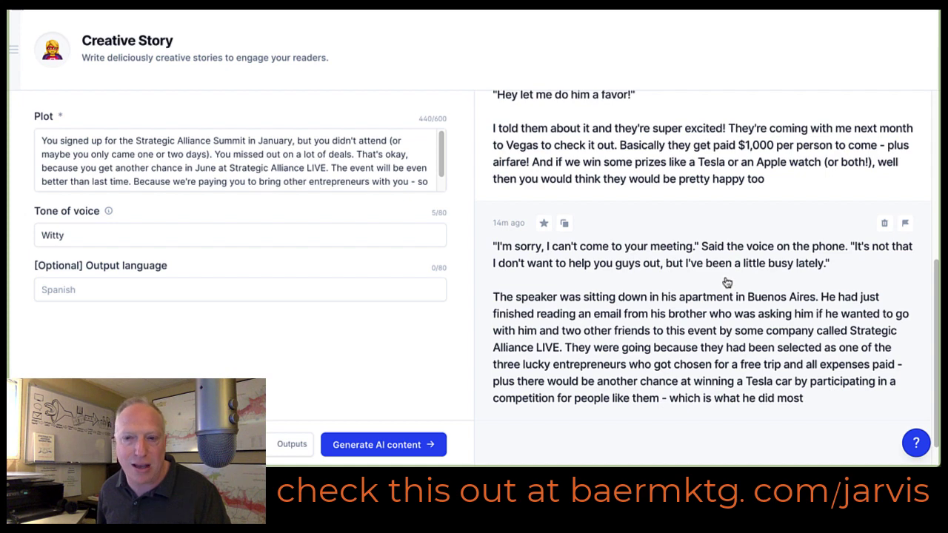
{"action": "scroll", "coordinate": [726, 286], "scroll_direction": "up", "scroll_amount": 2}
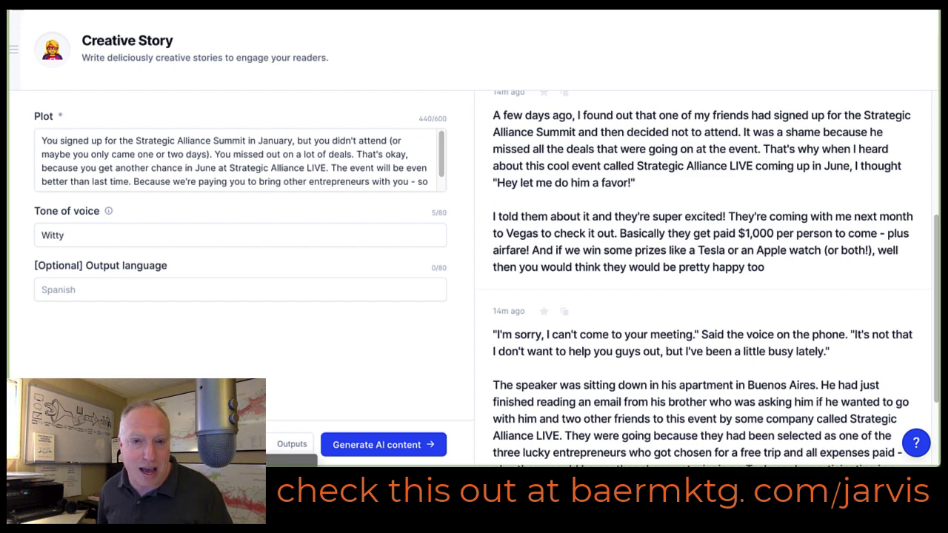
Return to the template gallery and open the Blog Post Outline template
{"action": "left_click", "coordinate": [211, 9]}
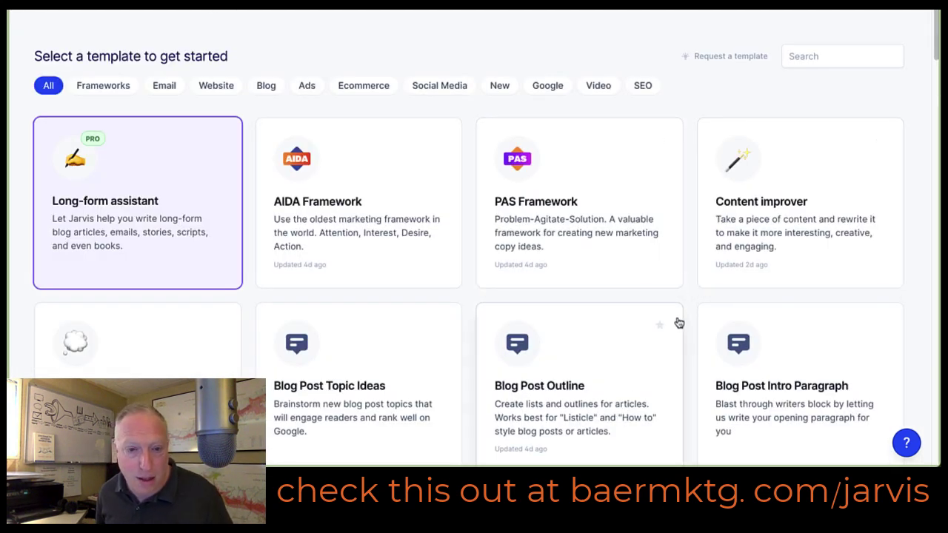
{"action": "scroll", "coordinate": [678, 321], "scroll_direction": "down", "scroll_amount": 1}
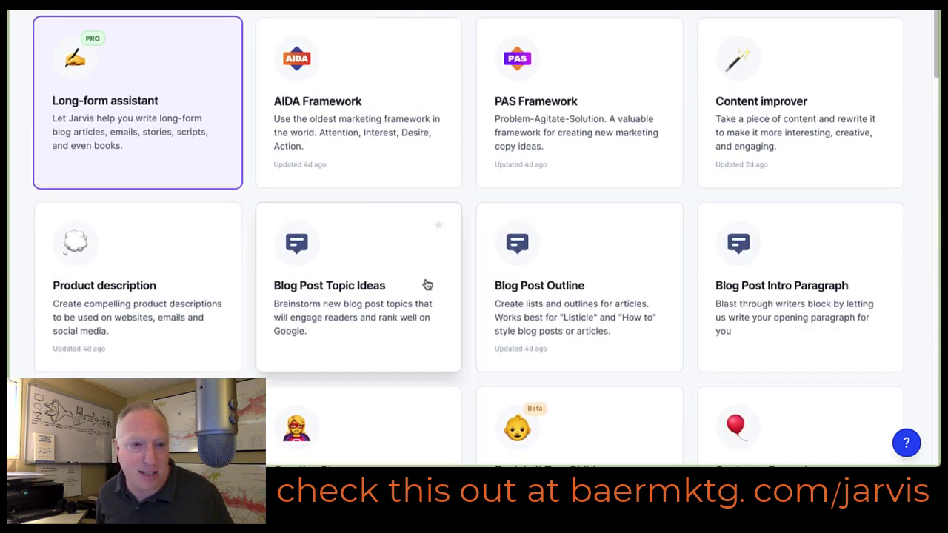
{"action": "left_click", "coordinate": [561, 295]}
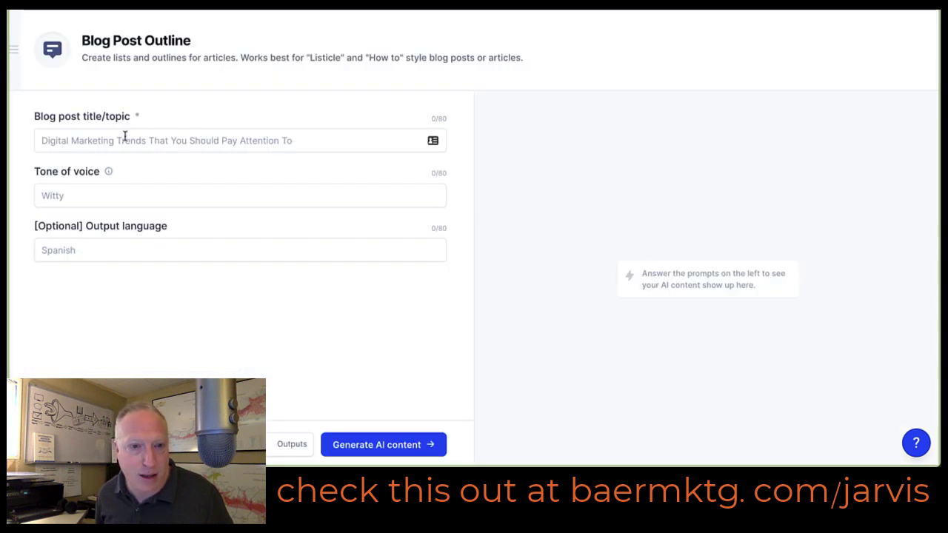
Enter "Amazing deal-making event happening online in june aclled Startetic Alliance Liv" as the blog post title/topic
{"action": "left_click", "coordinate": [102, 141]}
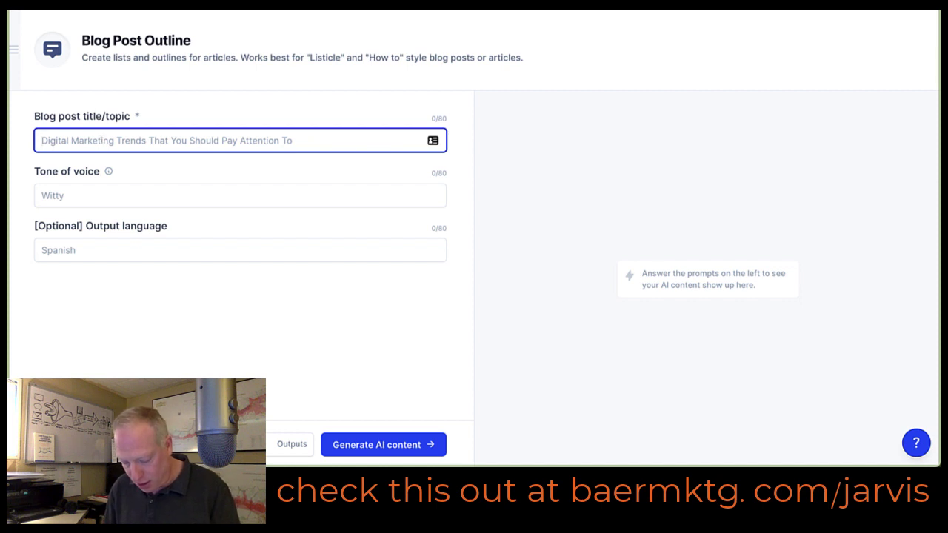
{"action": "type", "text": "Amazing deal-"}
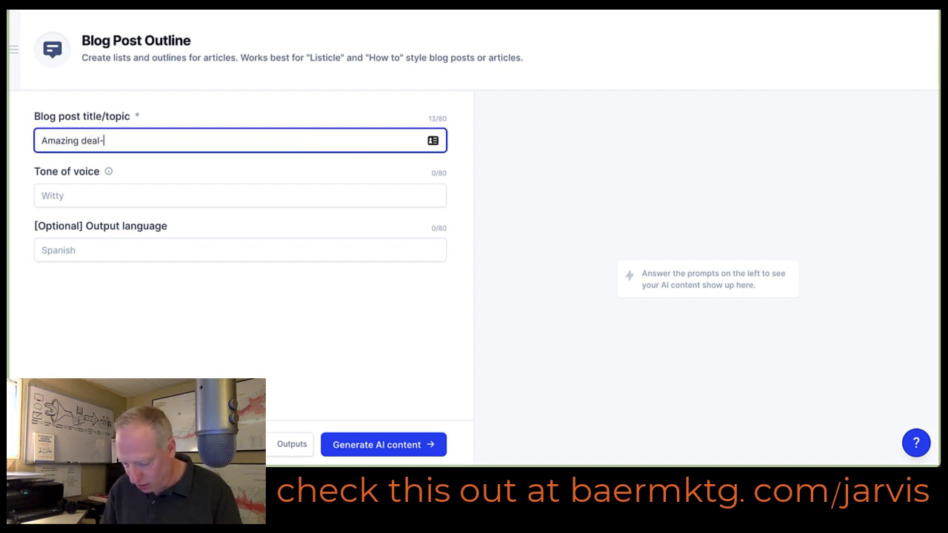
{"action": "type", "text": "making even"}
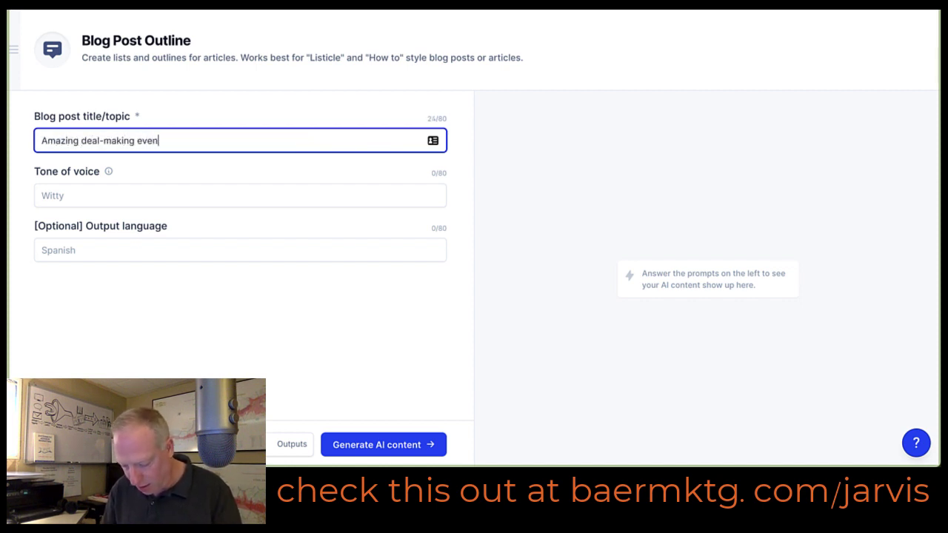
{"action": "type", "text": "t hap"}
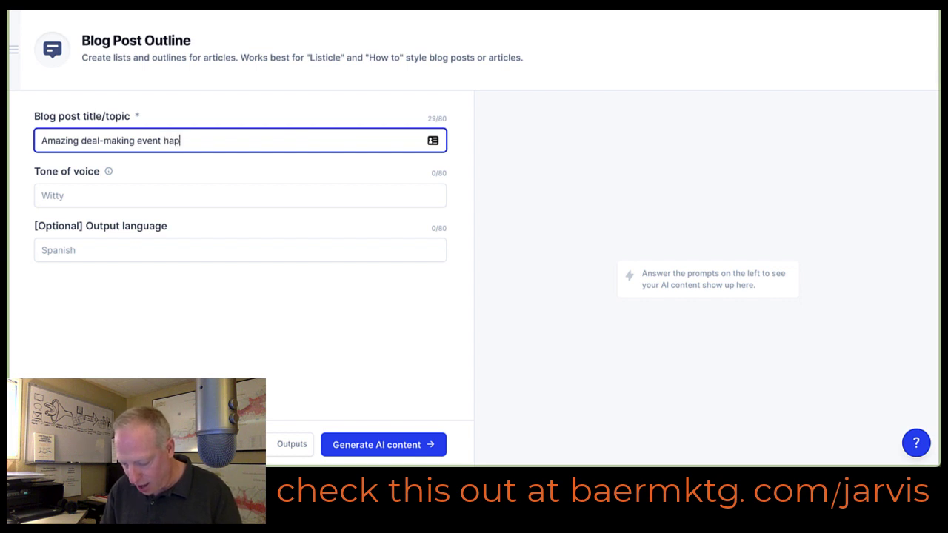
{"action": "type", "text": "pening onl"}
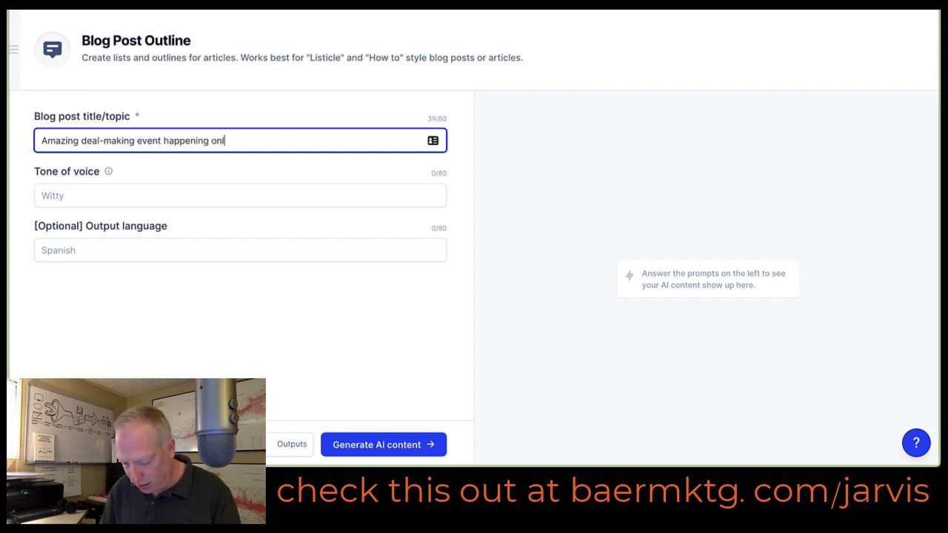
{"action": "type", "text": "ine in june"}
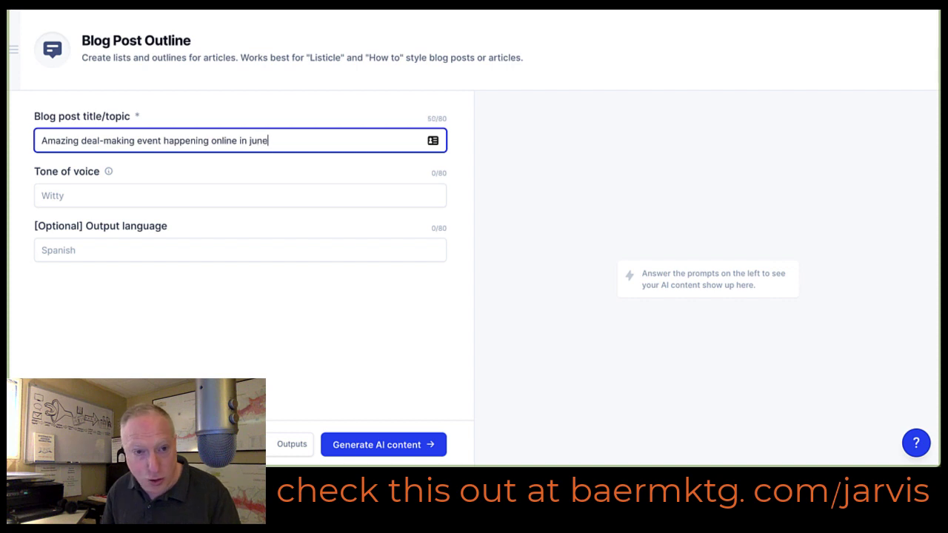
{"action": "type", "text": " aclle"}
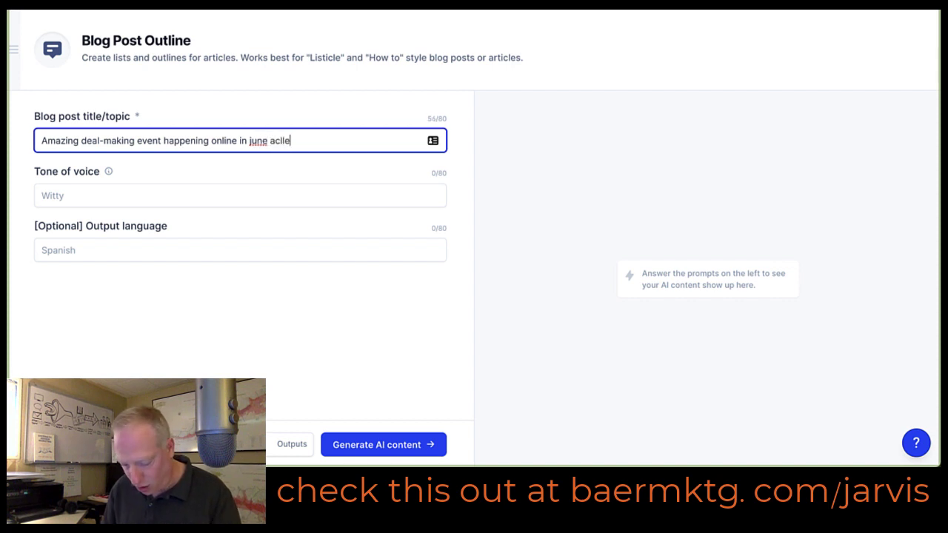
{"action": "type", "text": "d Startetic "}
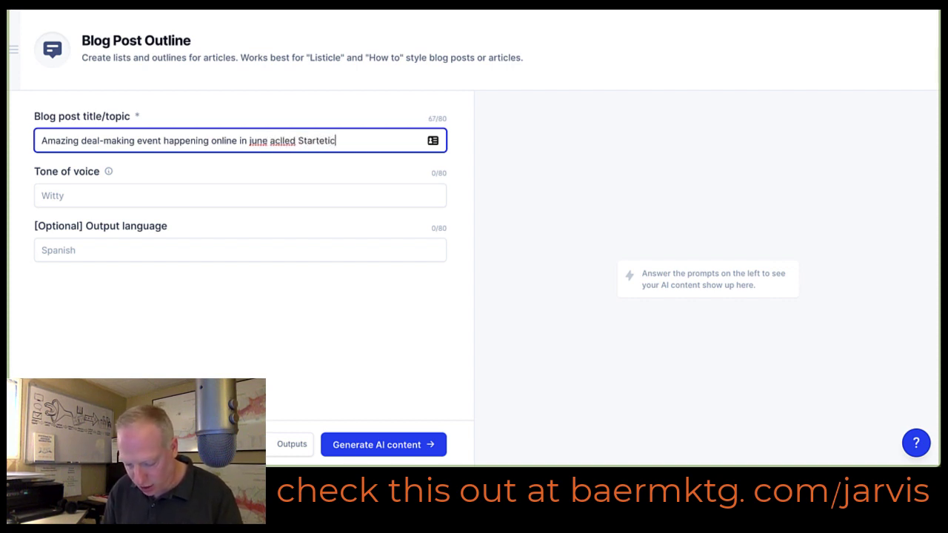
{"action": "type", "text": "Alliance Liv"}
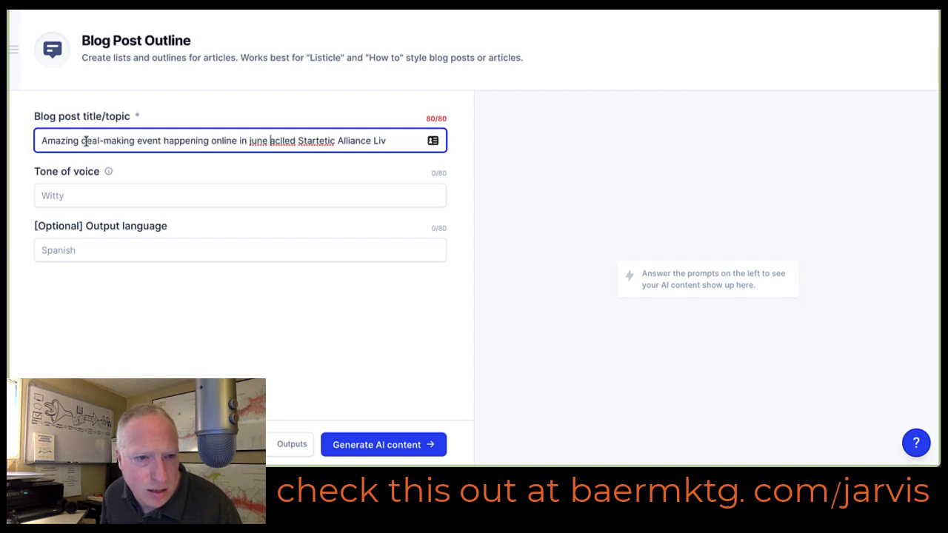
Replace everything after "happening online in" in the blog post topic with "June"
{"action": "double_click", "coordinate": [194, 140]}
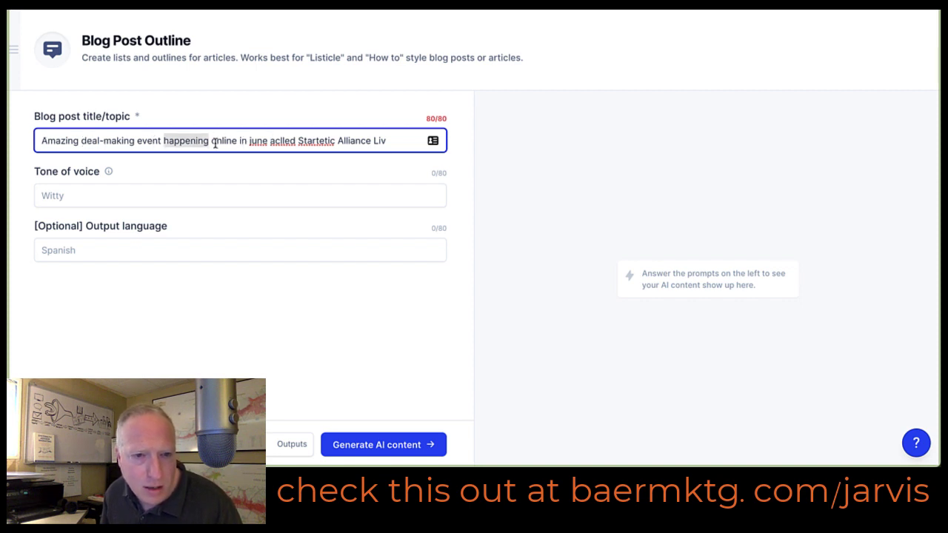
{"action": "left_click", "coordinate": [319, 140]}
{"action": "left_click_drag", "start_coordinate": [249, 140], "coordinate": [469, 146]}
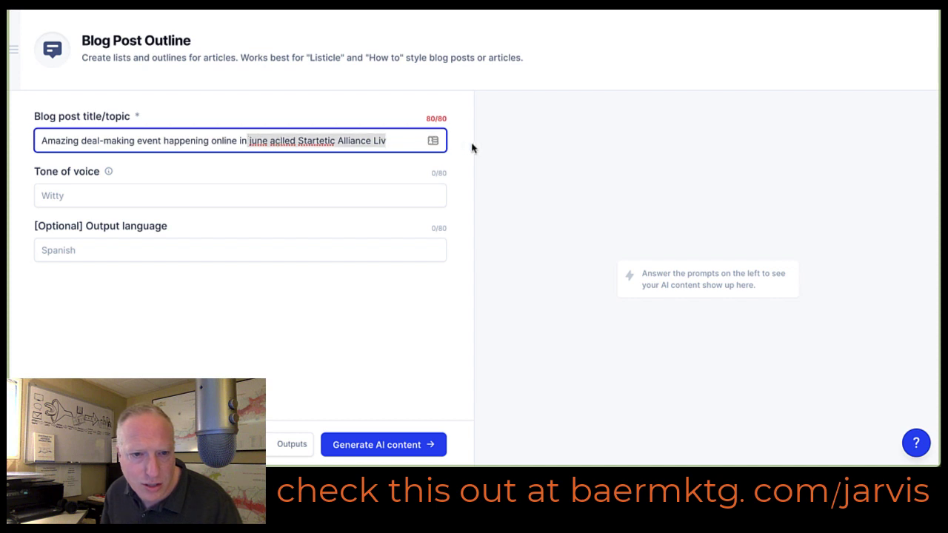
{"action": "key", "text": "BackSpace"}
{"action": "type", "text": "June"}
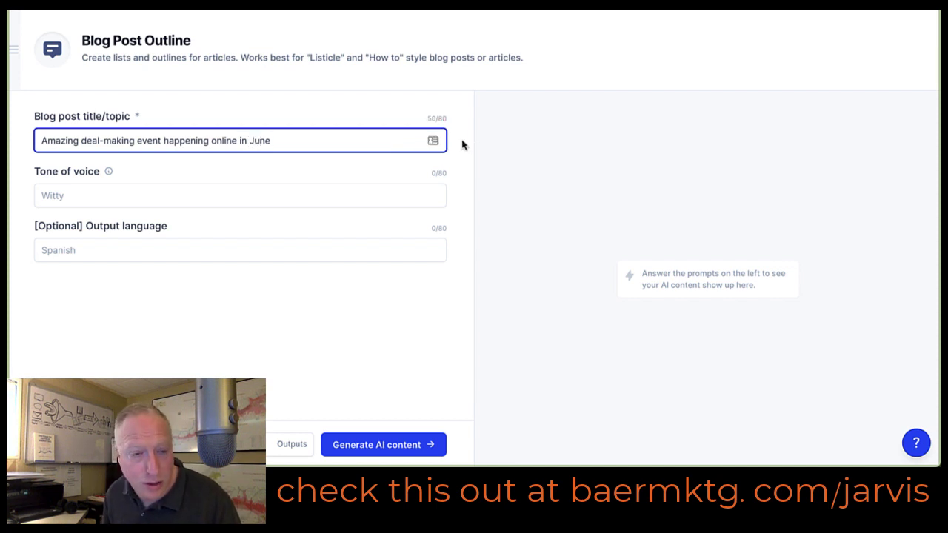
Replace the word "Amazing" at the start of the blog post topic with "Strategic Alliance Live"
{"action": "double_click", "coordinate": [51, 144]}
{"action": "type", "text": "Strategi"}
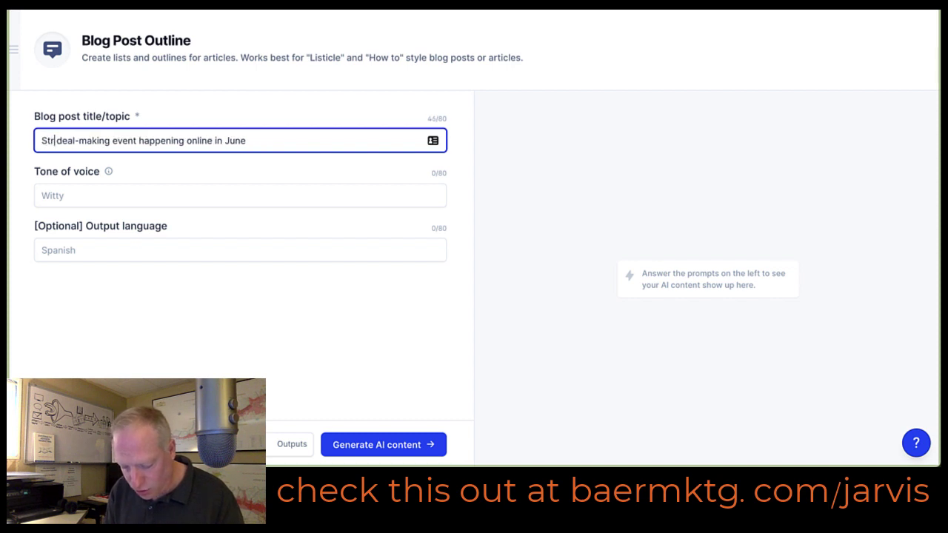
{"action": "type", "text": "c Alliance L"}
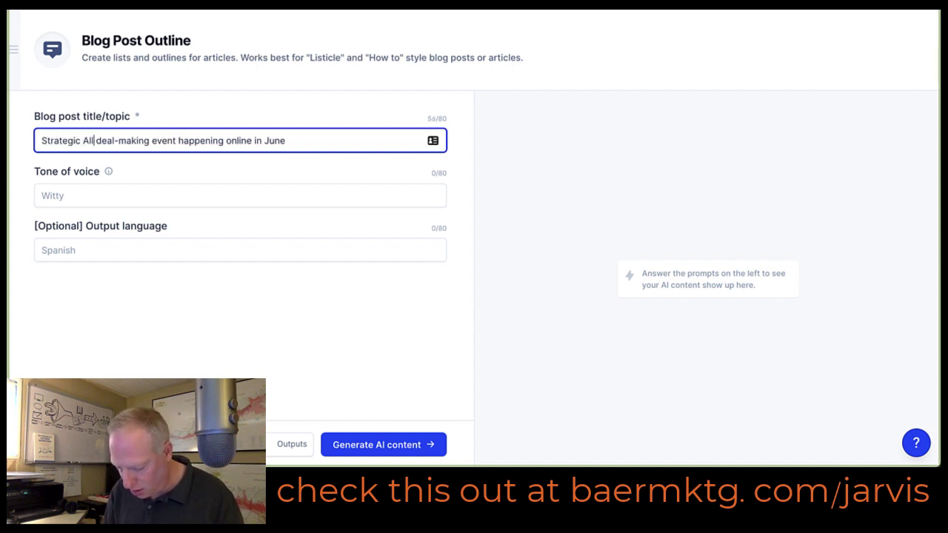
{"action": "type", "text": "ive"}
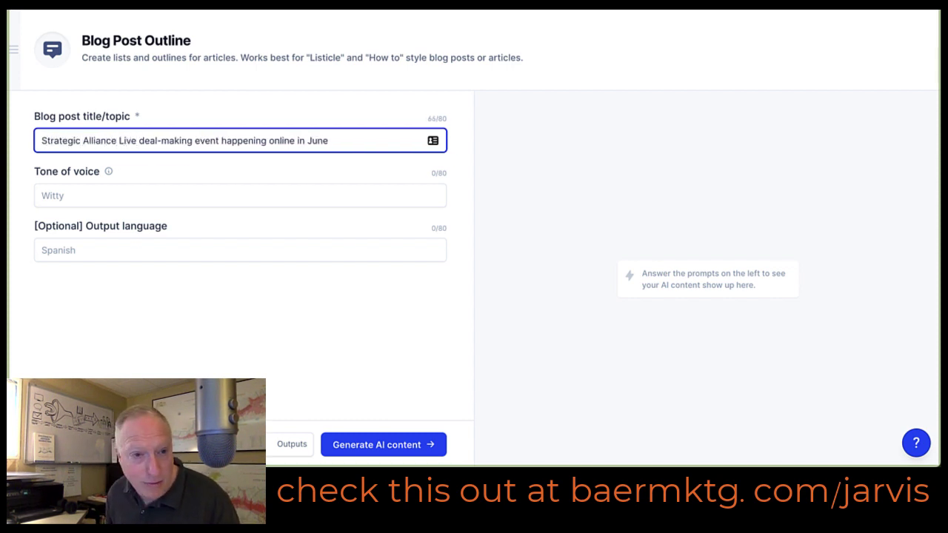
Set the tone of voice to "Funny" and generate the blog post outlines
{"action": "left_click", "coordinate": [76, 197]}
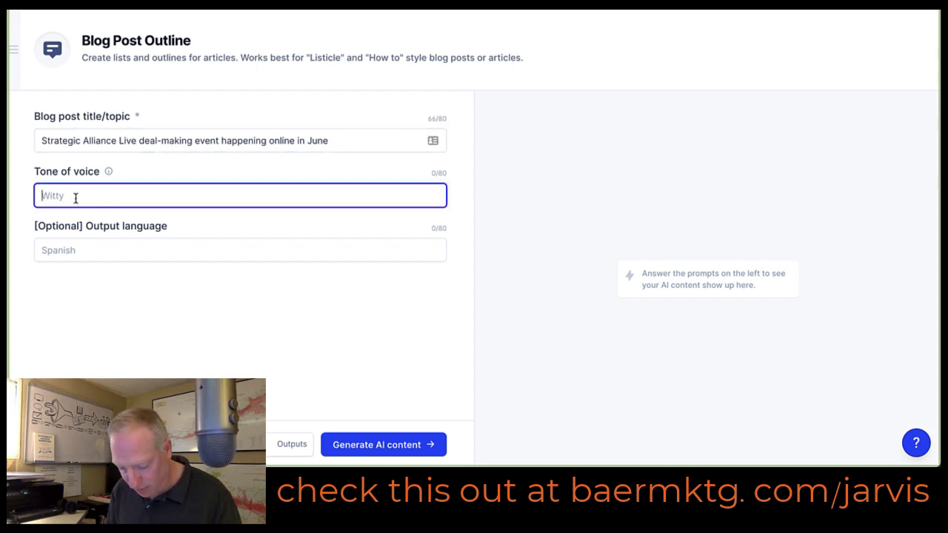
{"action": "type", "text": "Fun"}
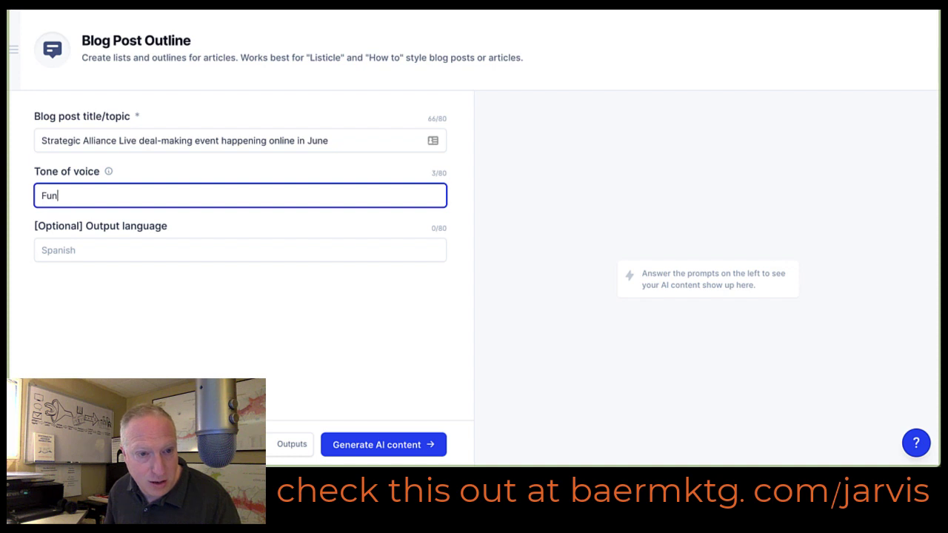
{"action": "left_click", "coordinate": [118, 330]}
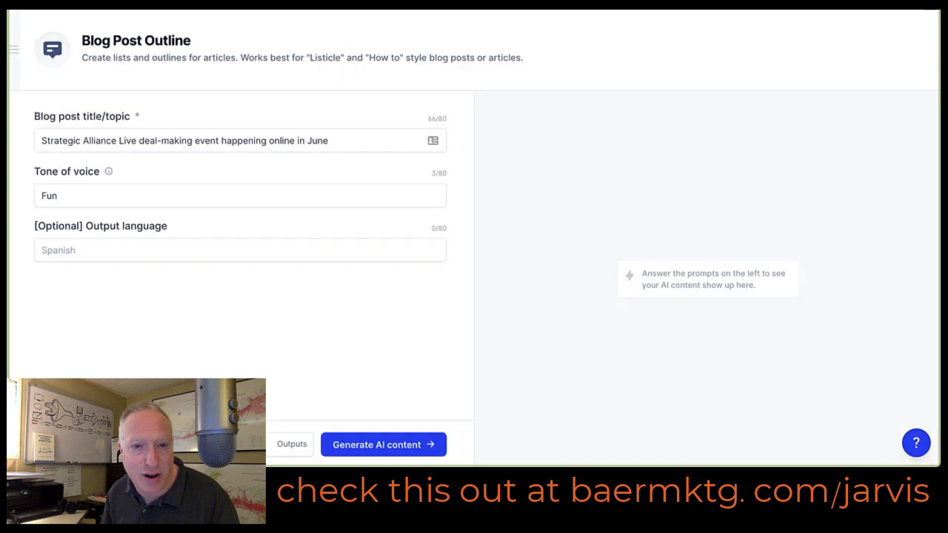
{"action": "left_click", "coordinate": [92, 199]}
{"action": "type", "text": "ny"}
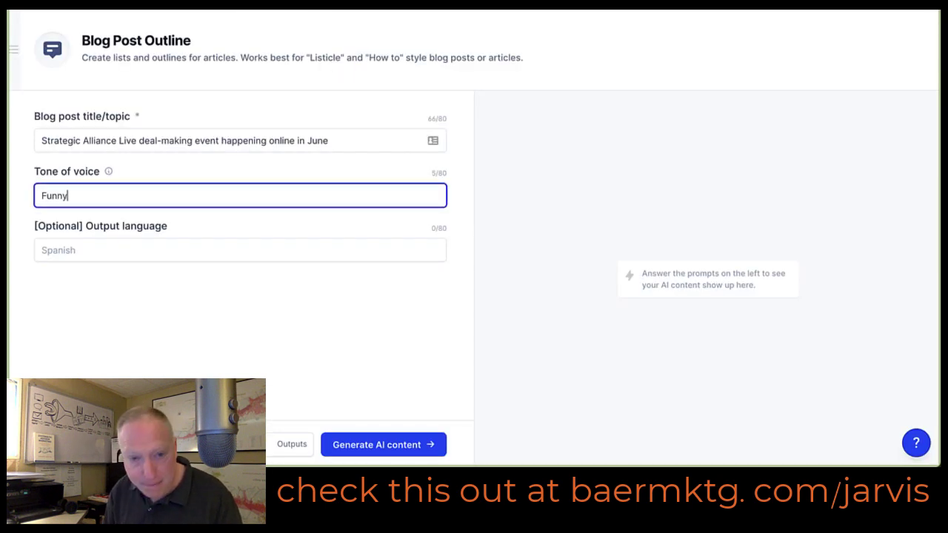
{"action": "left_click", "coordinate": [377, 446]}
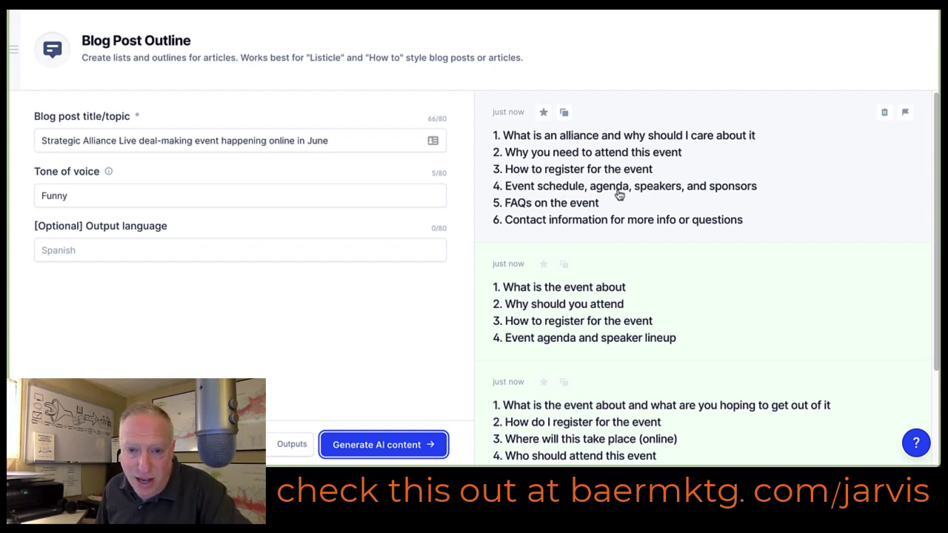
Read through the generated blog post outlines, returning to the section headings of the first one
{"action": "scroll", "coordinate": [593, 230], "scroll_direction": "down", "scroll_amount": 1}
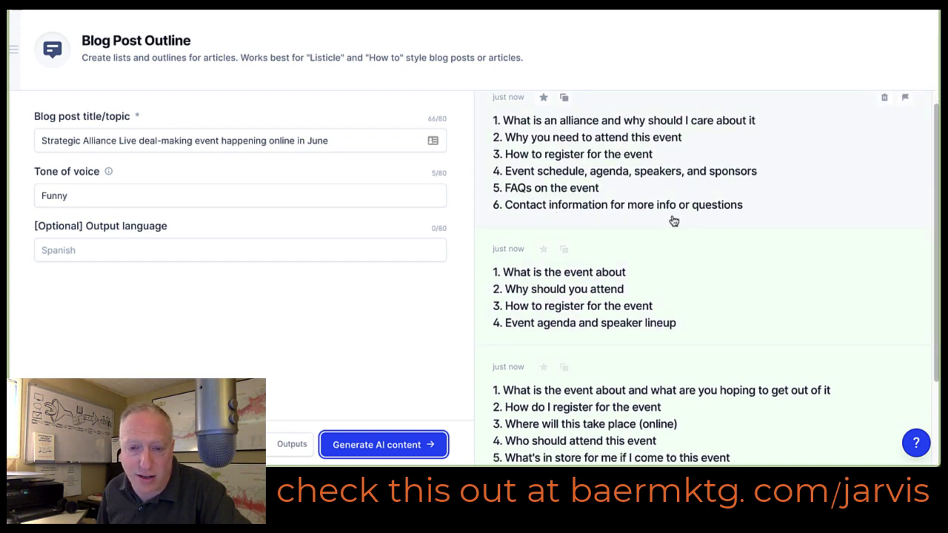
{"action": "scroll", "coordinate": [677, 251], "scroll_direction": "down", "scroll_amount": 1}
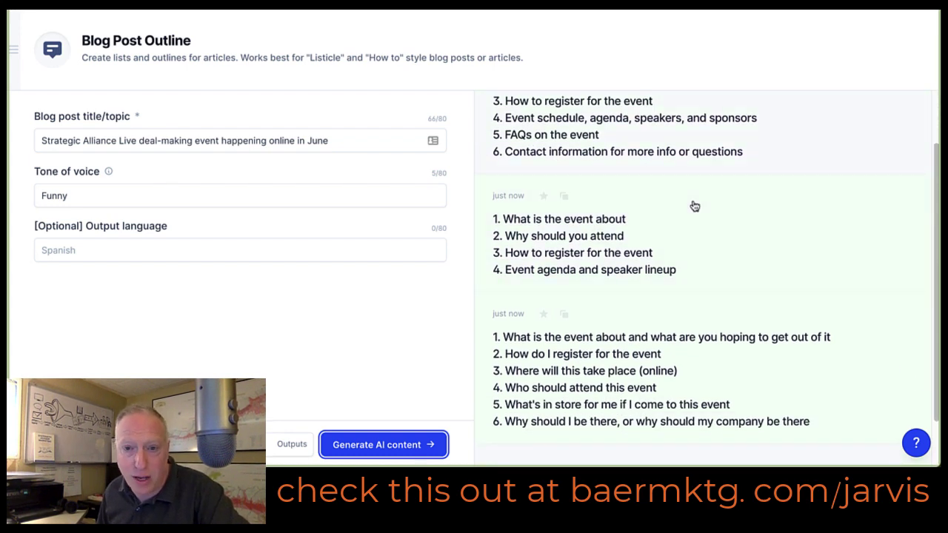
{"action": "scroll", "coordinate": [693, 206], "scroll_direction": "up", "scroll_amount": 1}
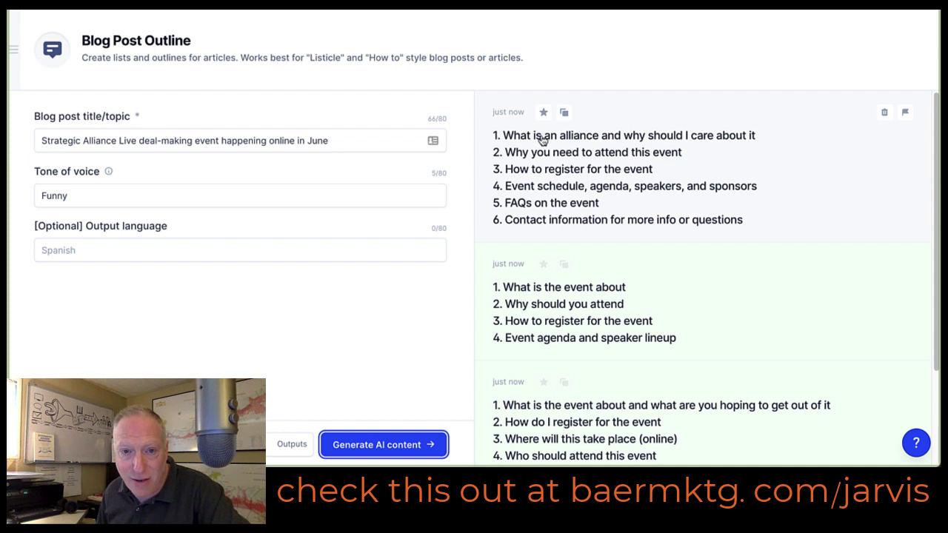
{"action": "left_click", "coordinate": [504, 139]}
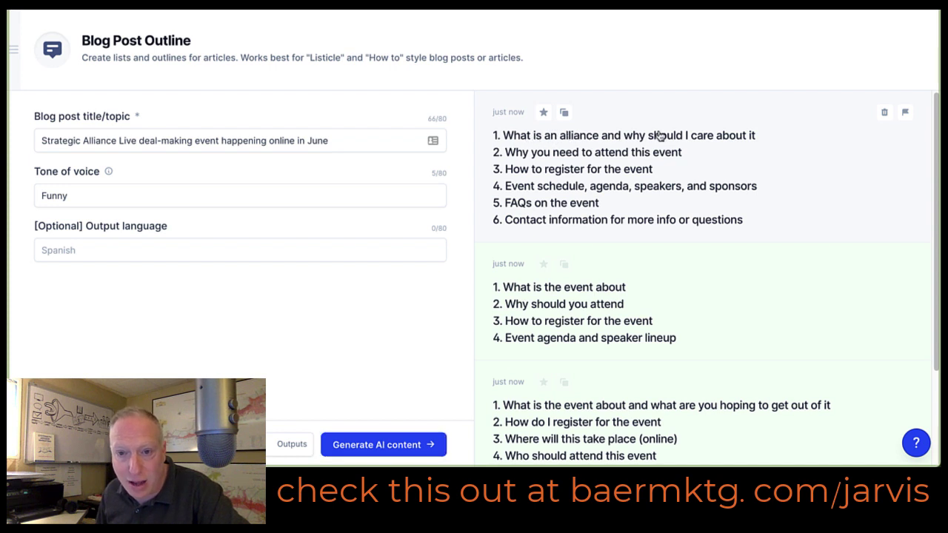
Open the first generated outline on its own, close it, and look over the other outlines down to the last one
{"action": "left_click", "coordinate": [760, 137]}
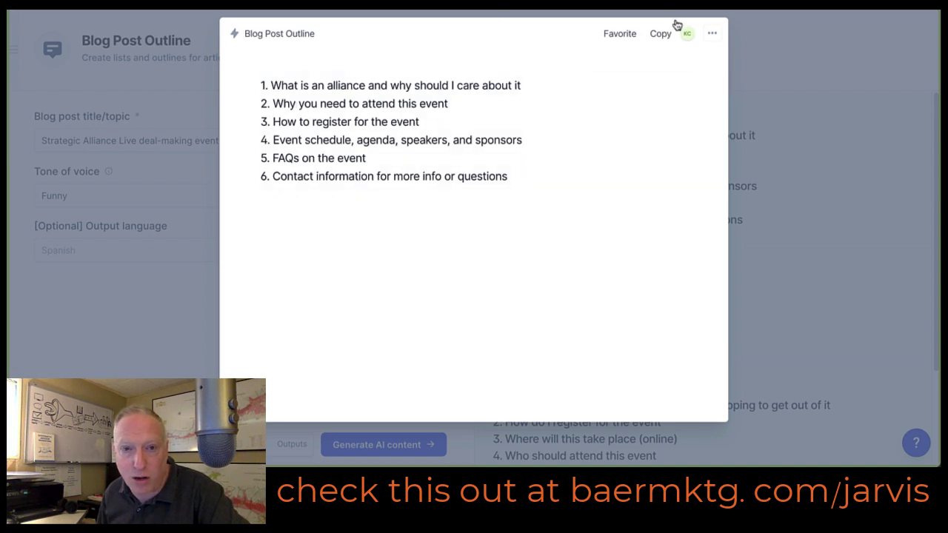
{"action": "left_click", "coordinate": [164, 331]}
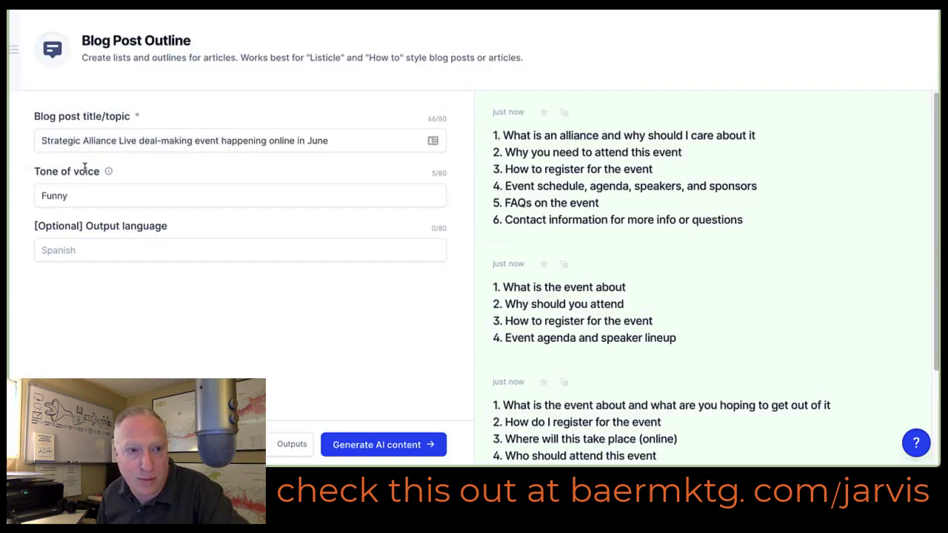
{"action": "left_click", "coordinate": [11, 66]}
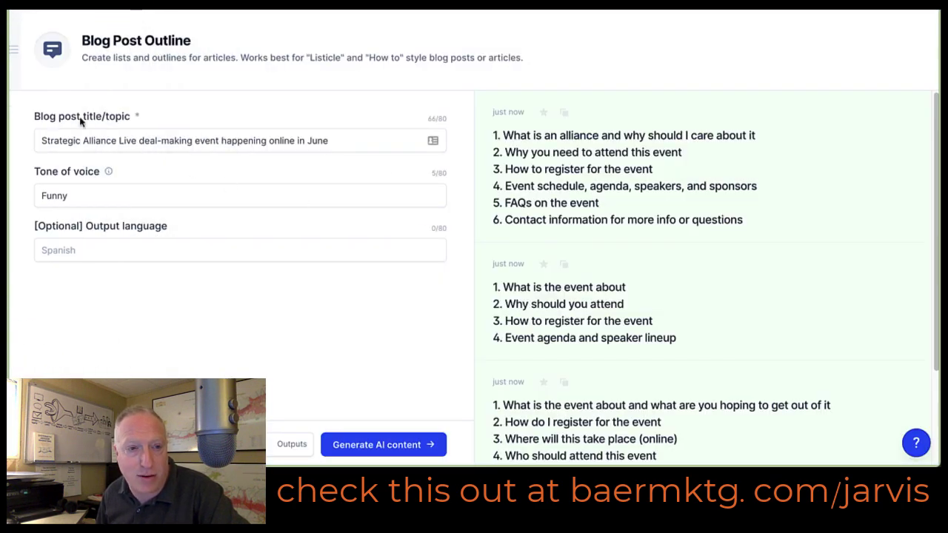
{"action": "mouse_move", "coordinate": [19, 78]}
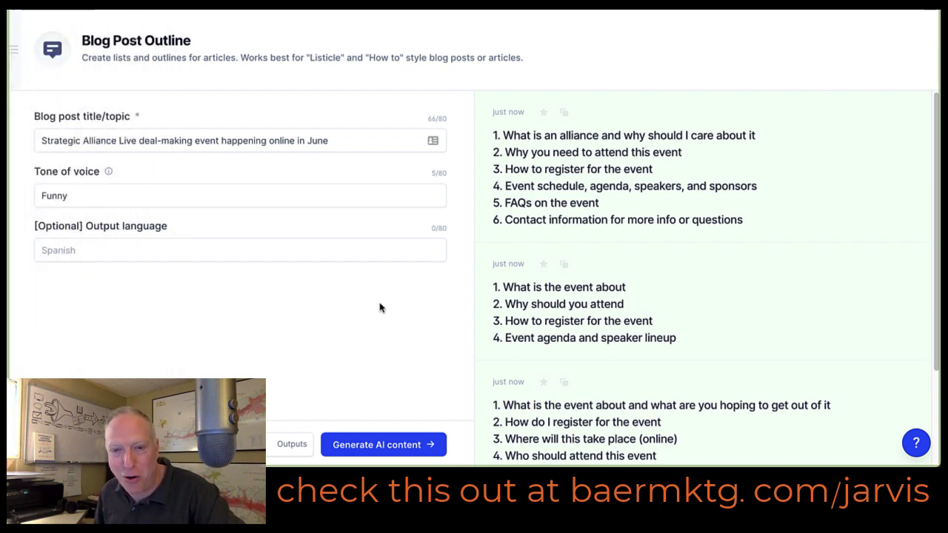
{"action": "scroll", "coordinate": [620, 334], "scroll_direction": "down", "scroll_amount": 2}
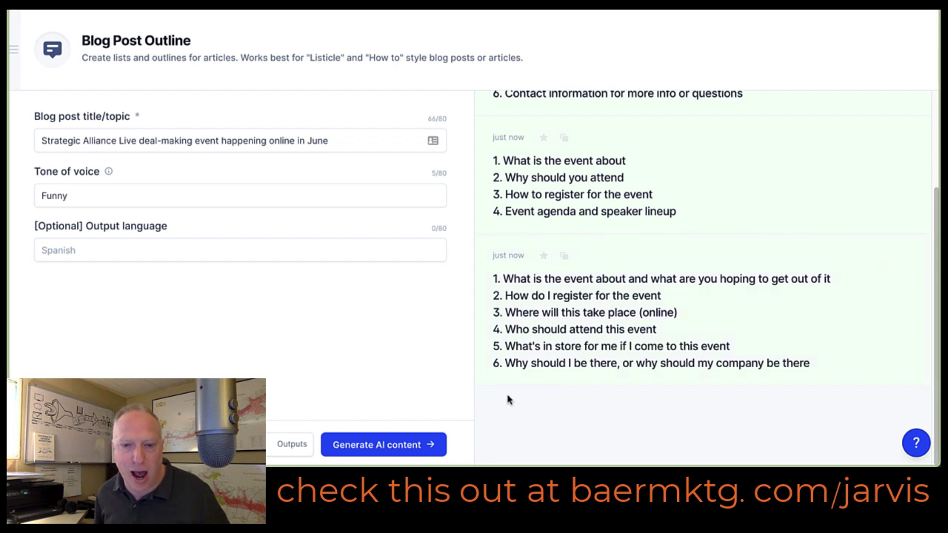
{"action": "scroll", "coordinate": [508, 399], "scroll_direction": "up", "scroll_amount": 2}
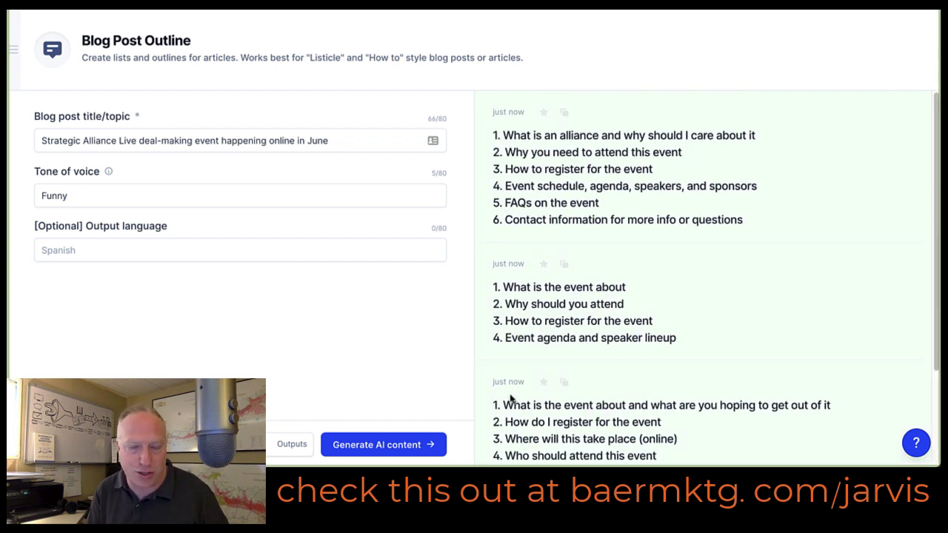